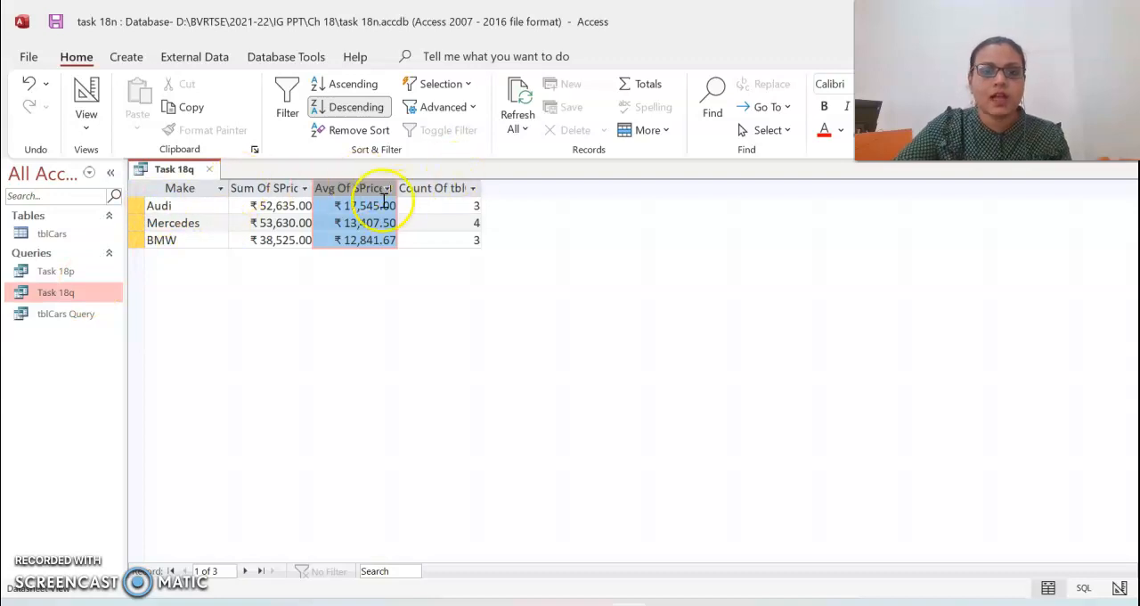
- Switch to the textbook PDF in Acrobat Reader and read the Task 18r requirements for records, fields and page orientation
key(alt+Tab)
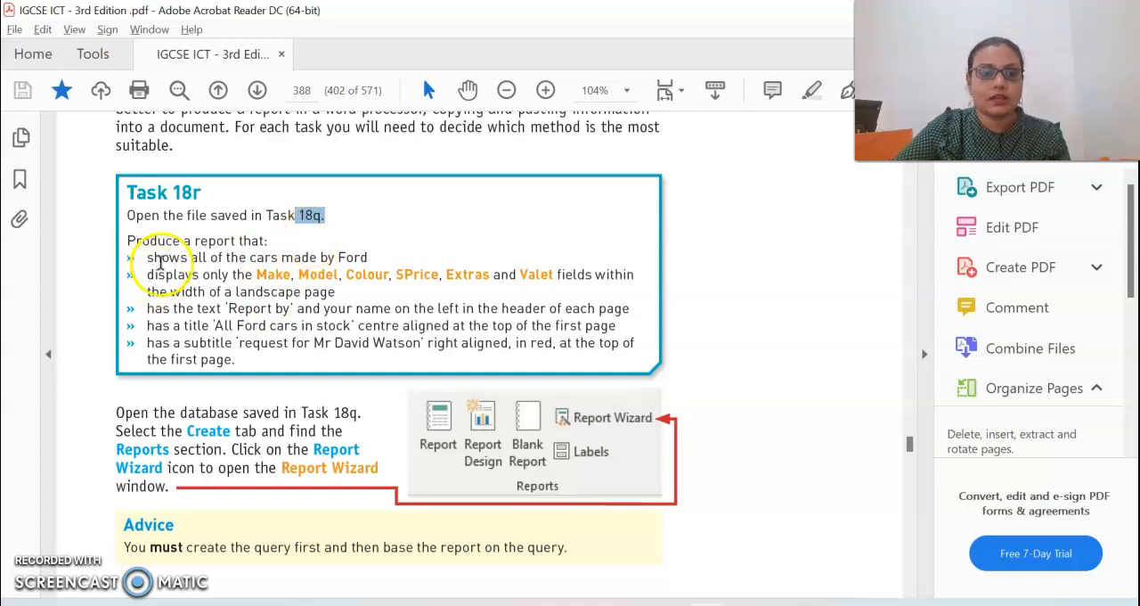
drag(183, 241, 233, 243)
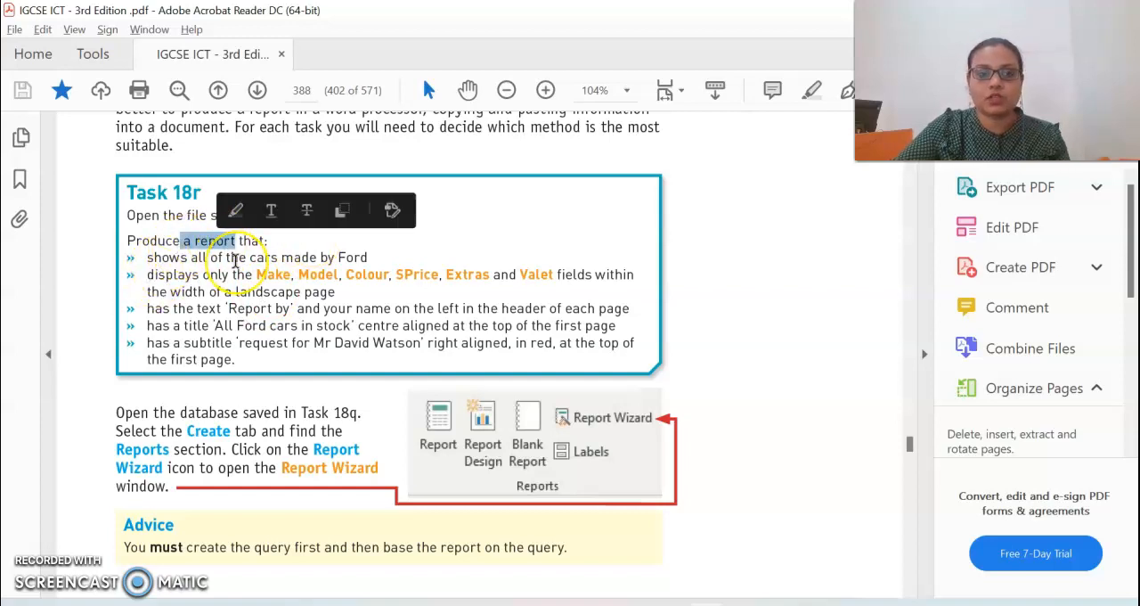
scroll(232, 254, up, 1)
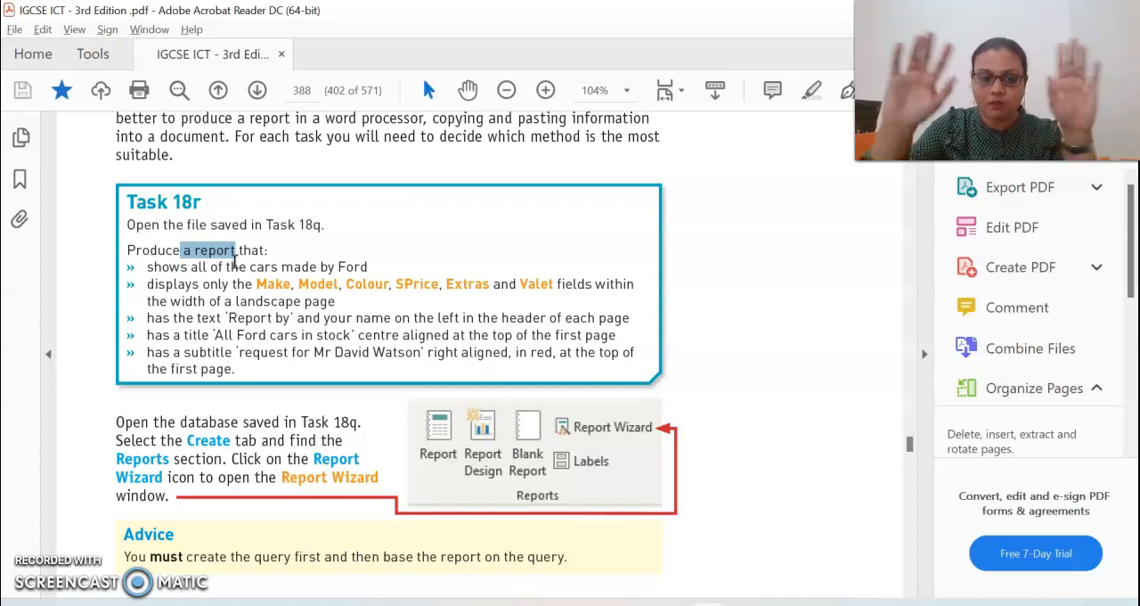
key(alt+Tab)
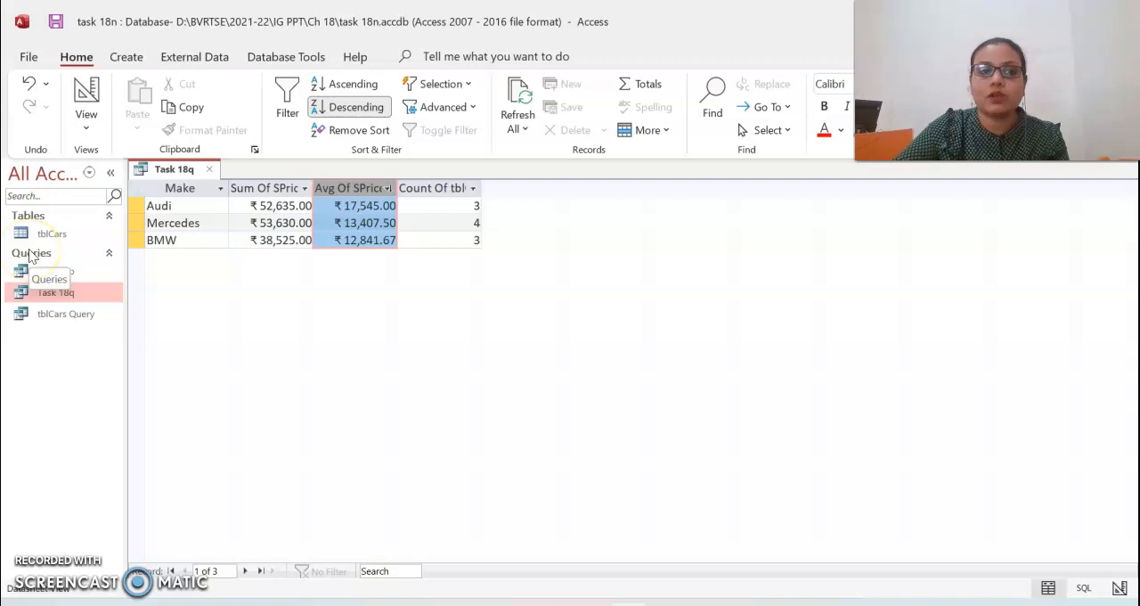
key(alt+Tab)
key(alt+Tab)
key(alt+Tab)
drag(249, 267, 303, 269)
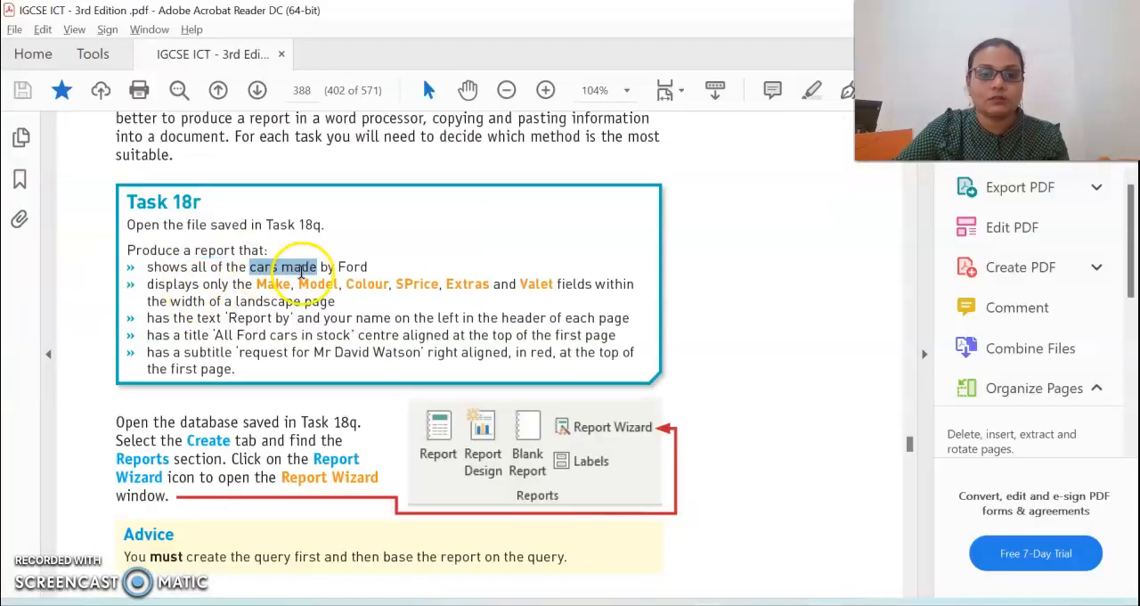
drag(232, 286, 537, 295)
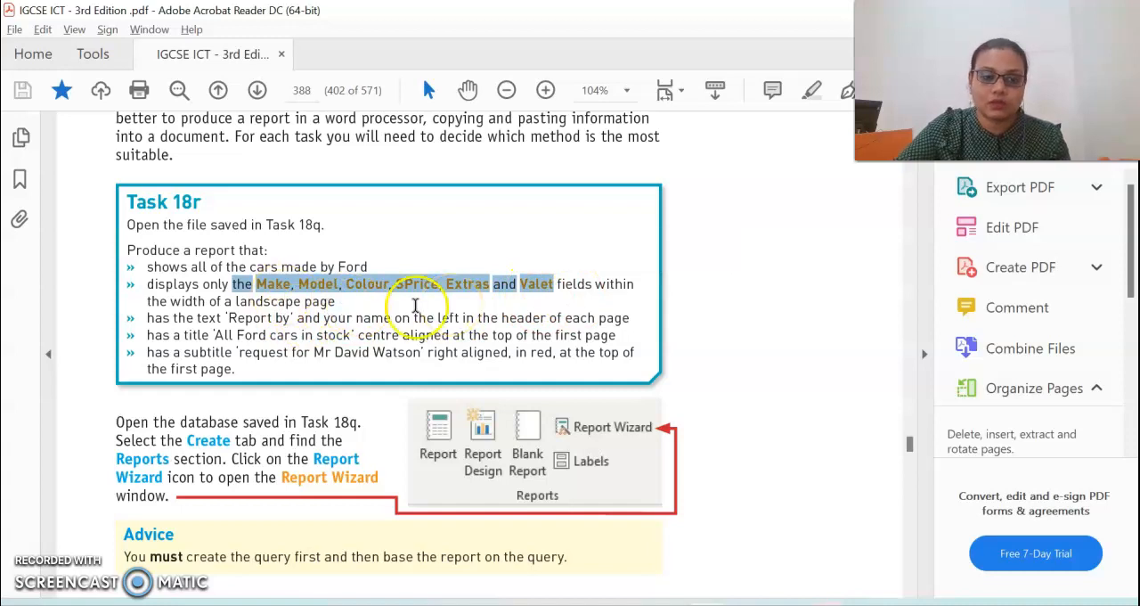
drag(285, 303, 235, 305)
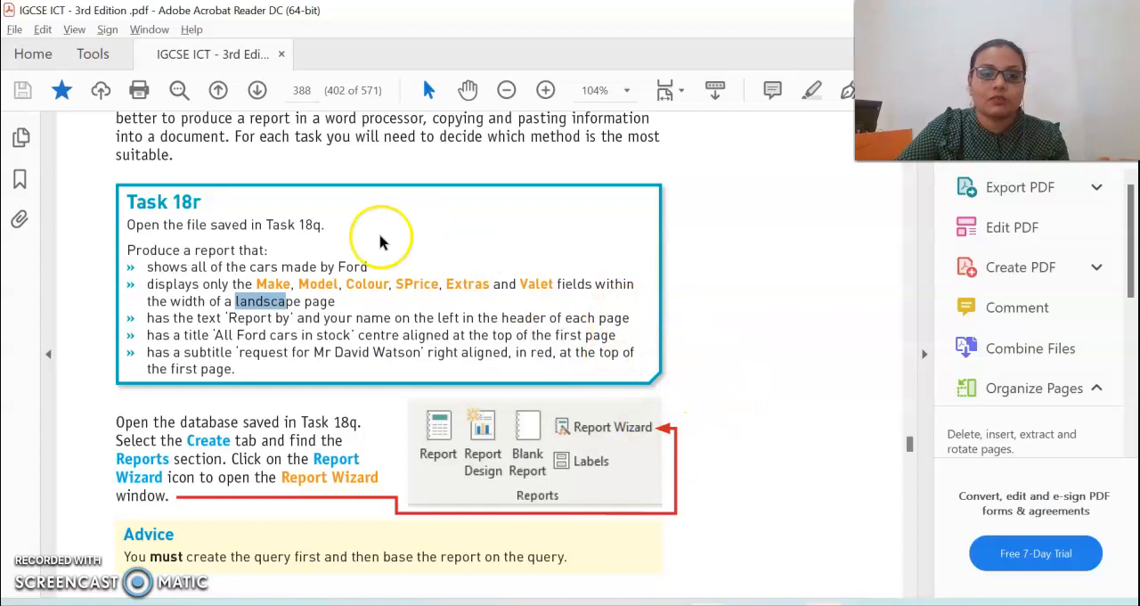
- Return to Access, close the Task 18q query and start a Report Wizard report based on the tblCars table
key(alt+Tab)
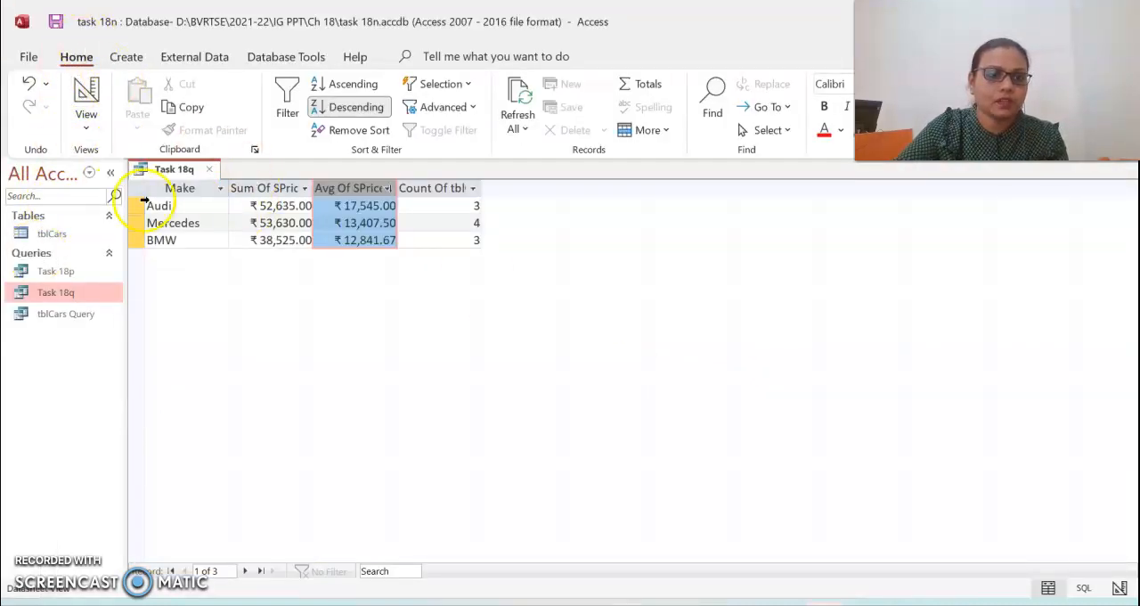
click(209, 169)
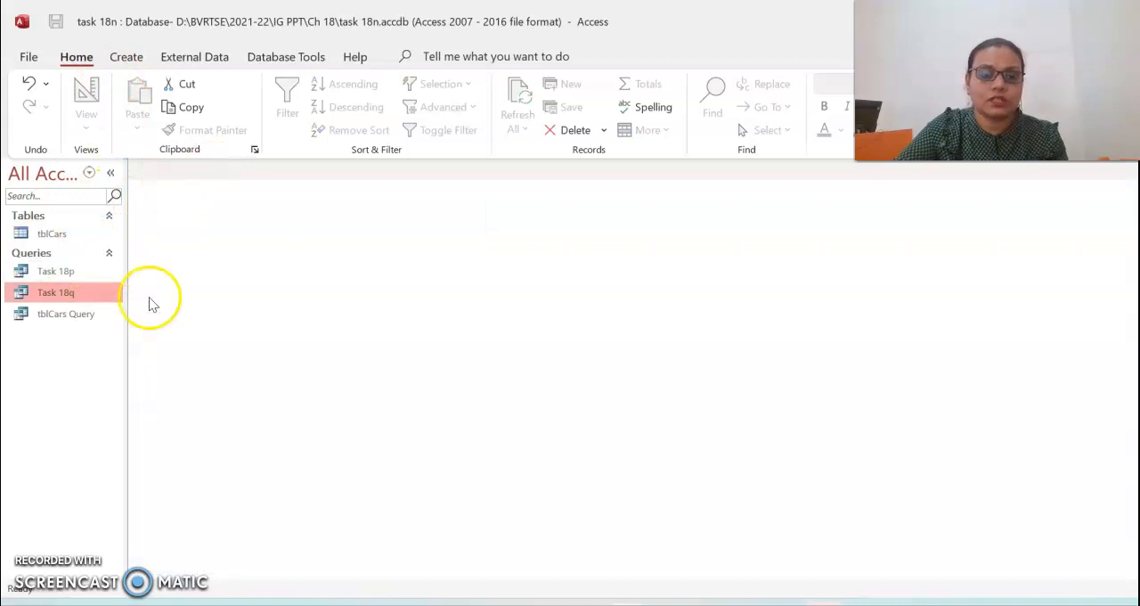
click(138, 58)
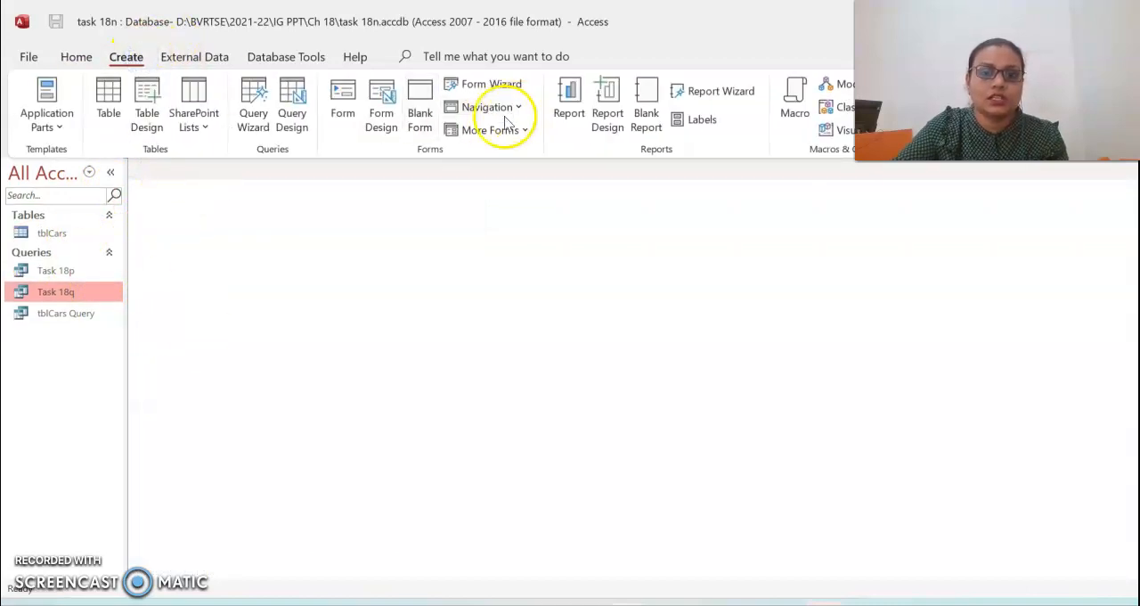
click(676, 98)
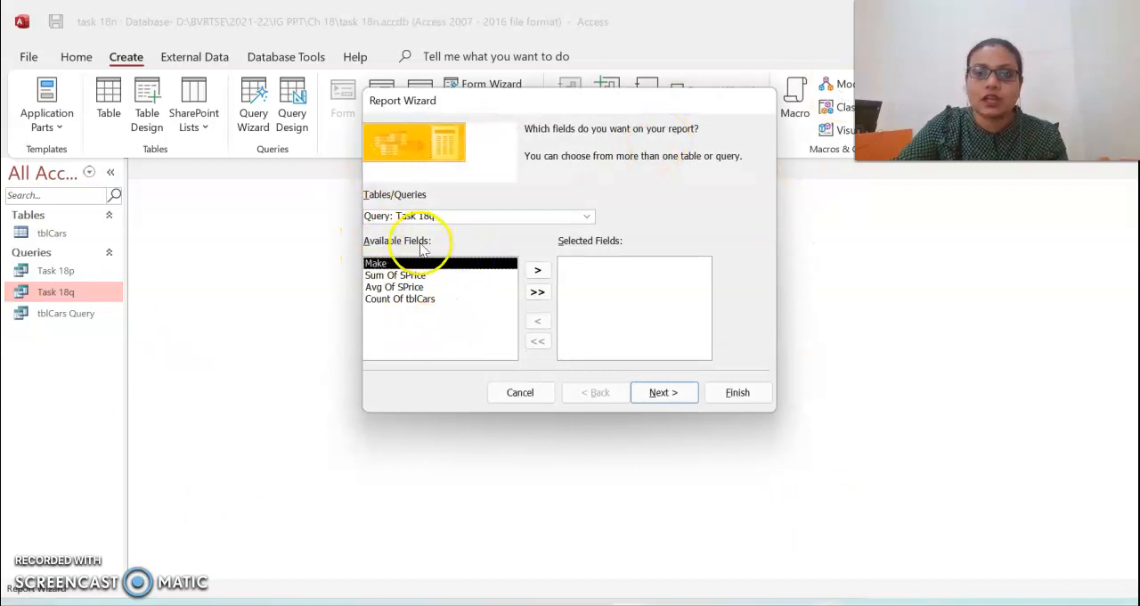
click(586, 216)
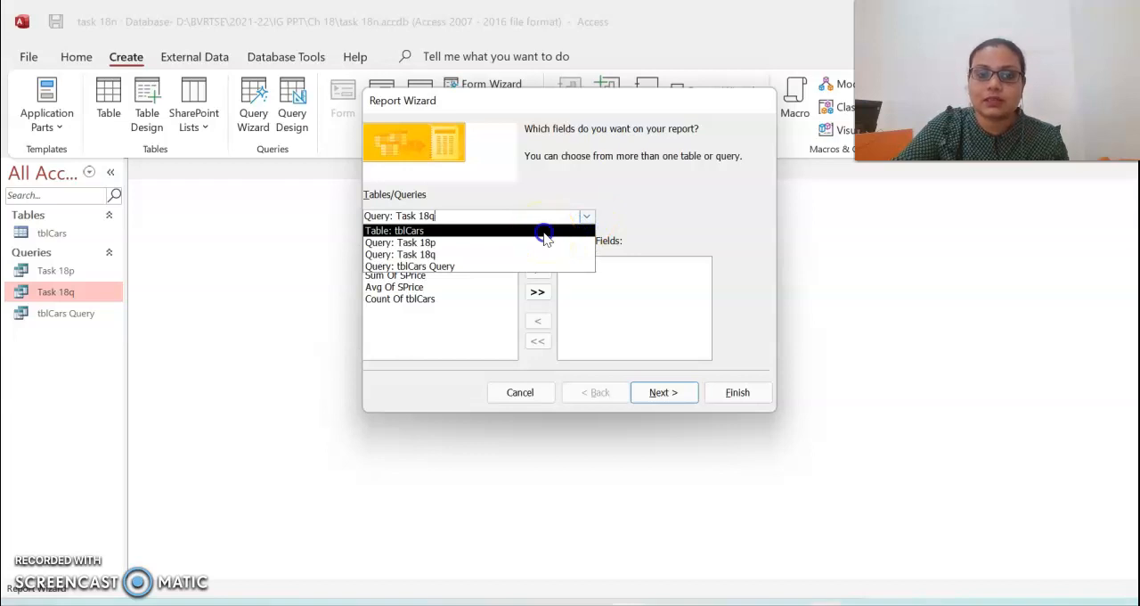
click(543, 231)
- Add the Make, Model and Colour fields to the report, checking the field list in the PDF task
click(419, 275)
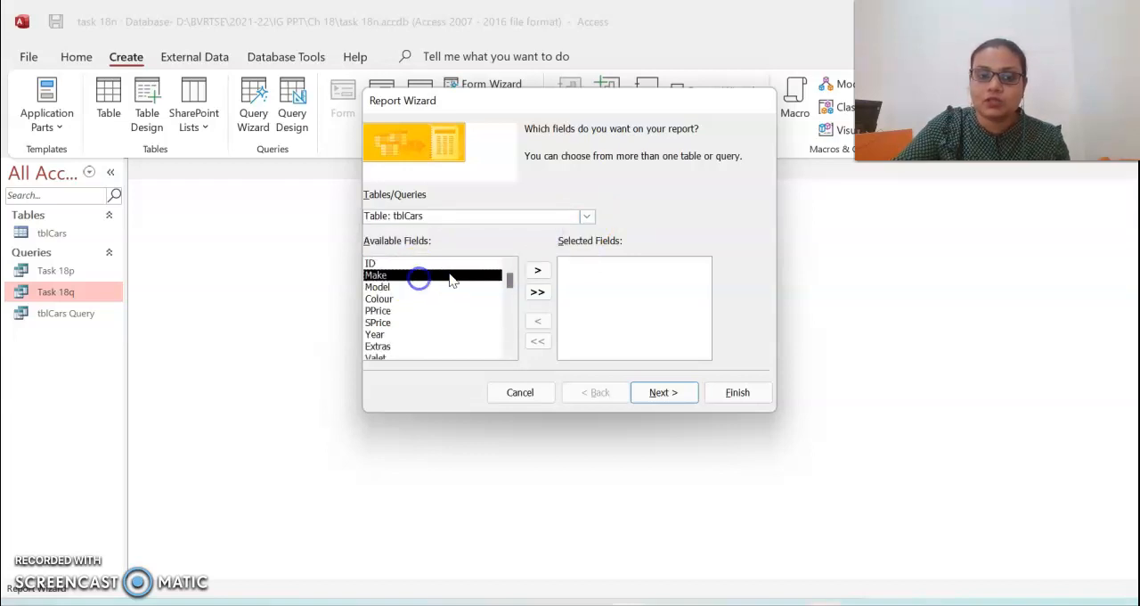
click(537, 271)
key(alt+Tab)
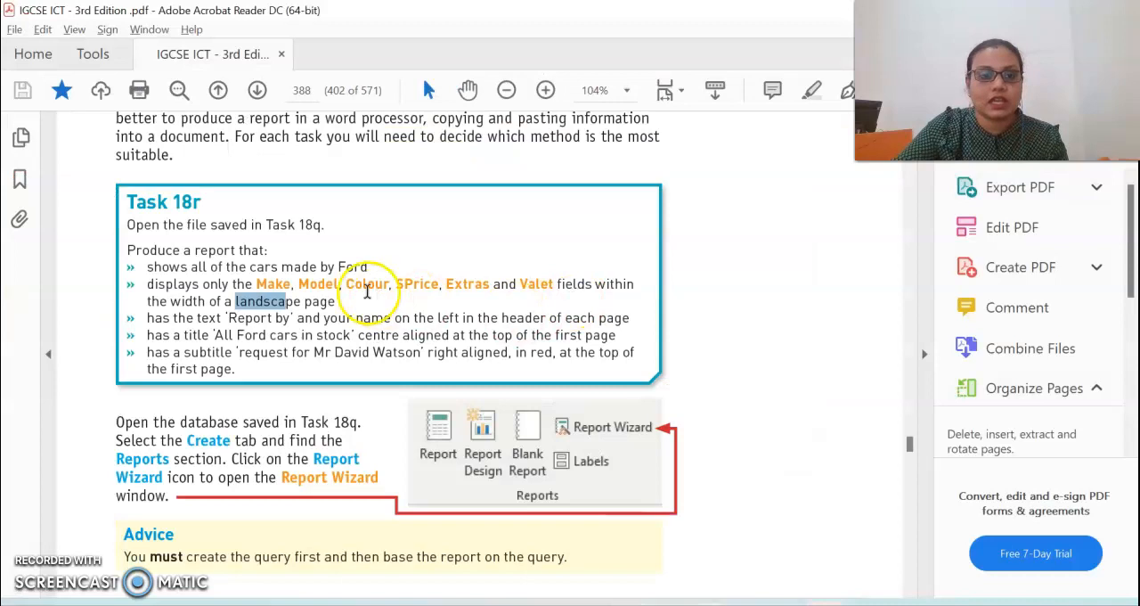
click(301, 284)
drag(301, 283, 552, 283)
key(alt+Tab)
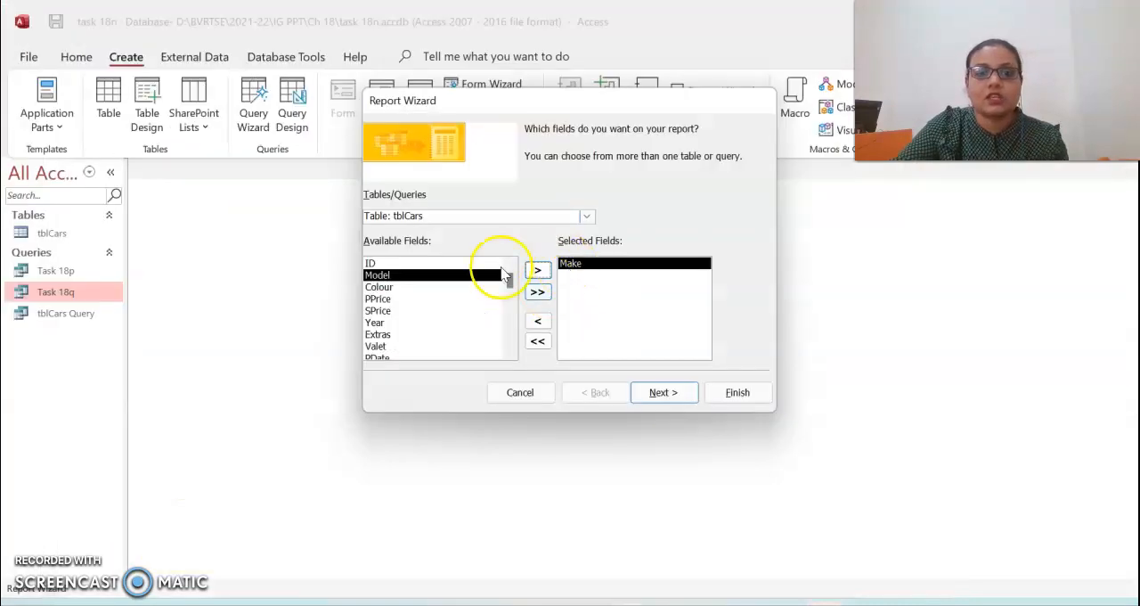
click(537, 271)
click(537, 272)
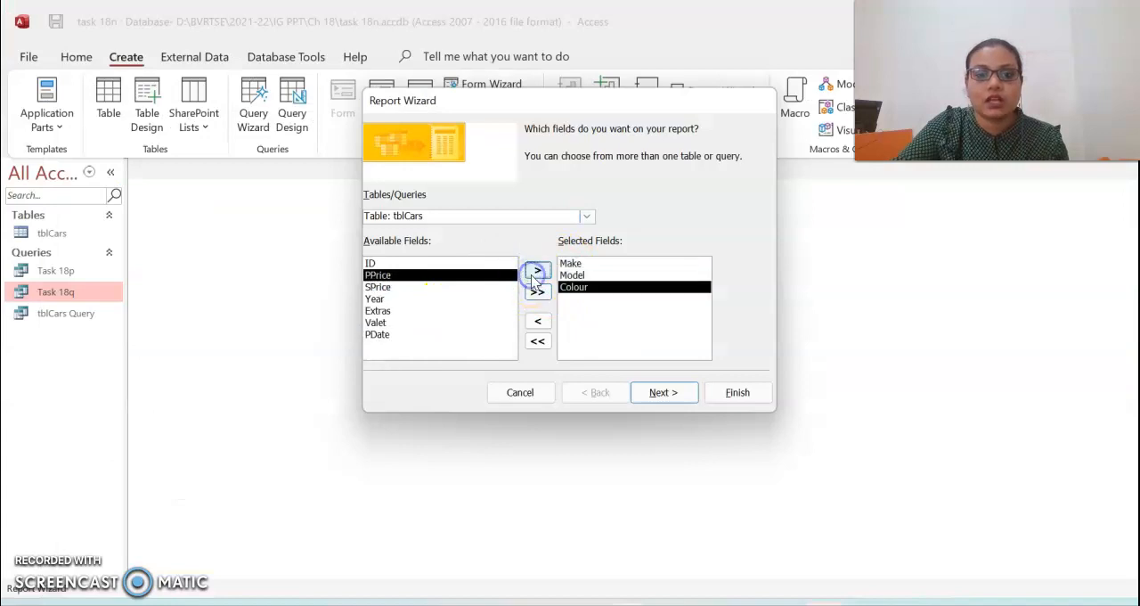
- Add the SPrice, Extras and Valet fields to the report, checking them against the PDF task
key(alt+Tab)
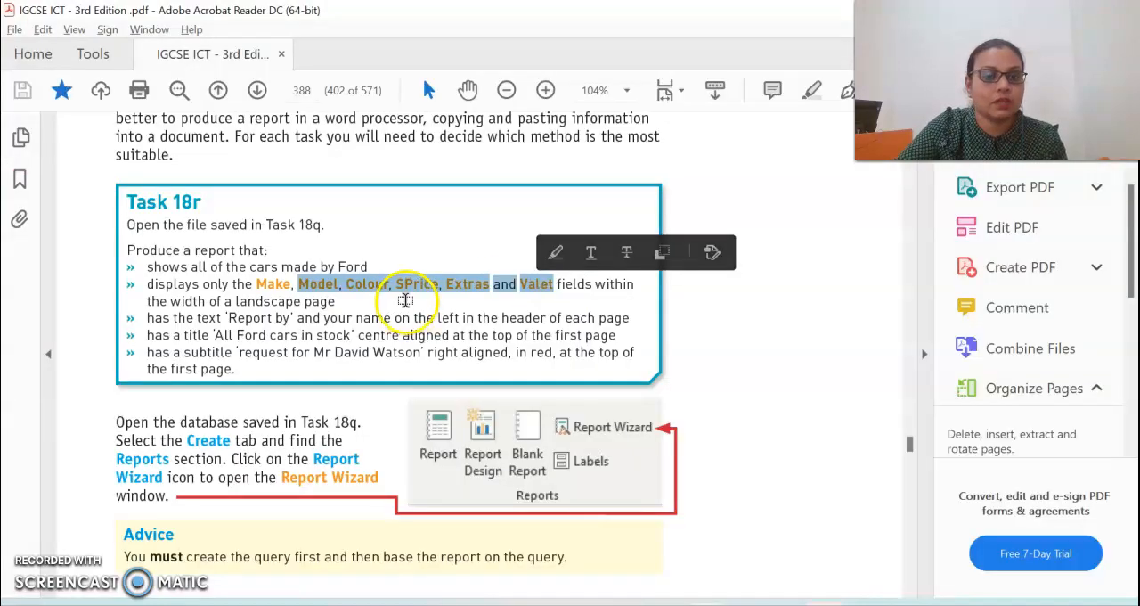
key(alt+Tab)
click(439, 286)
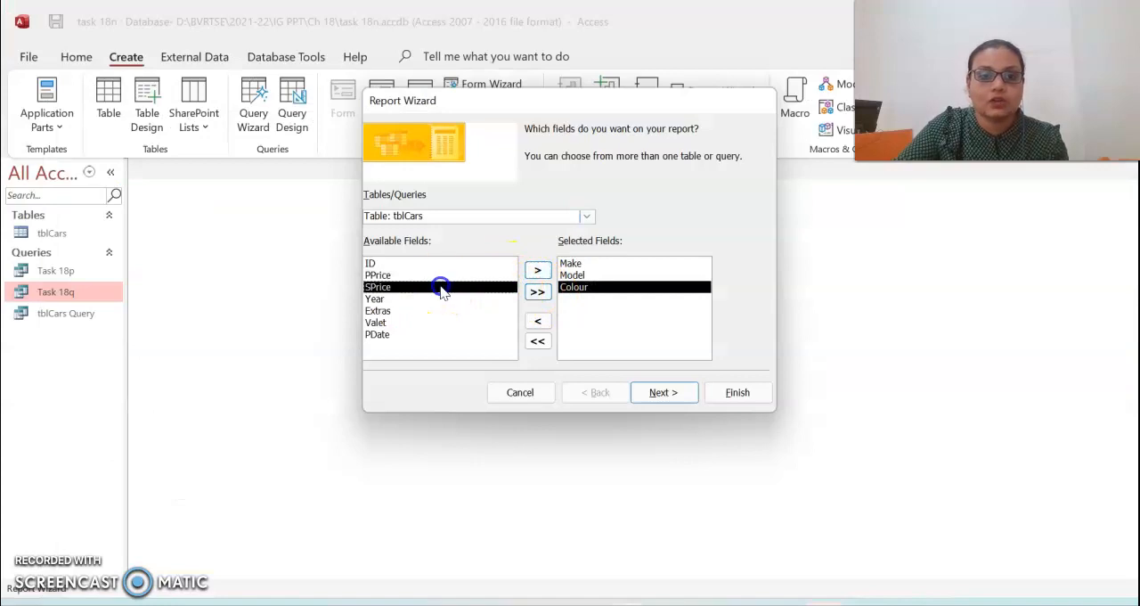
click(537, 270)
key(alt+Tab)
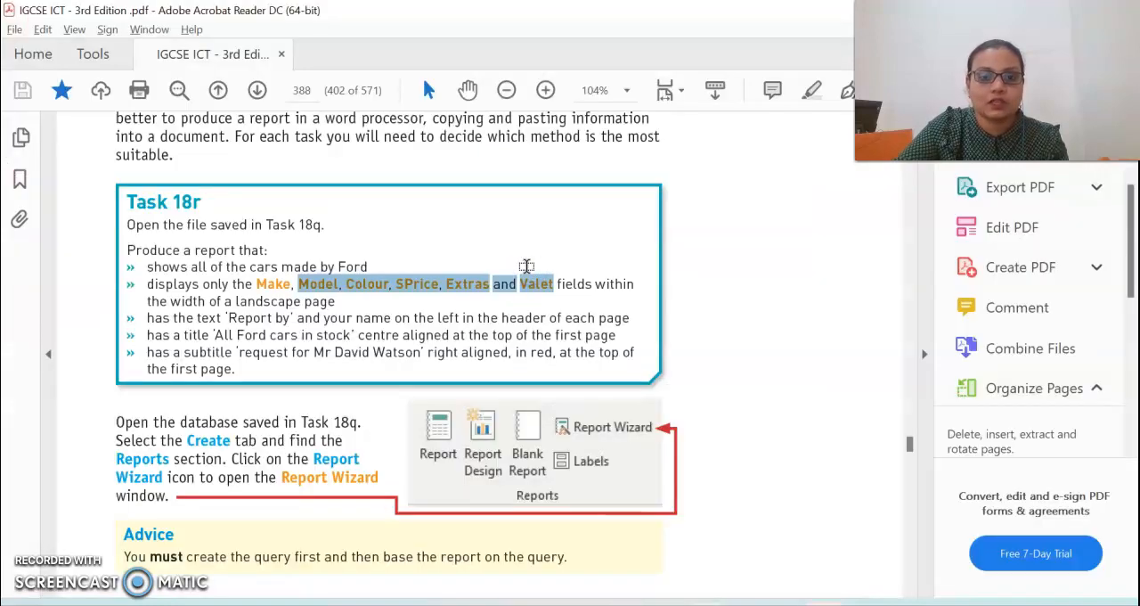
key(alt+Tab)
click(432, 310)
click(436, 299)
click(537, 269)
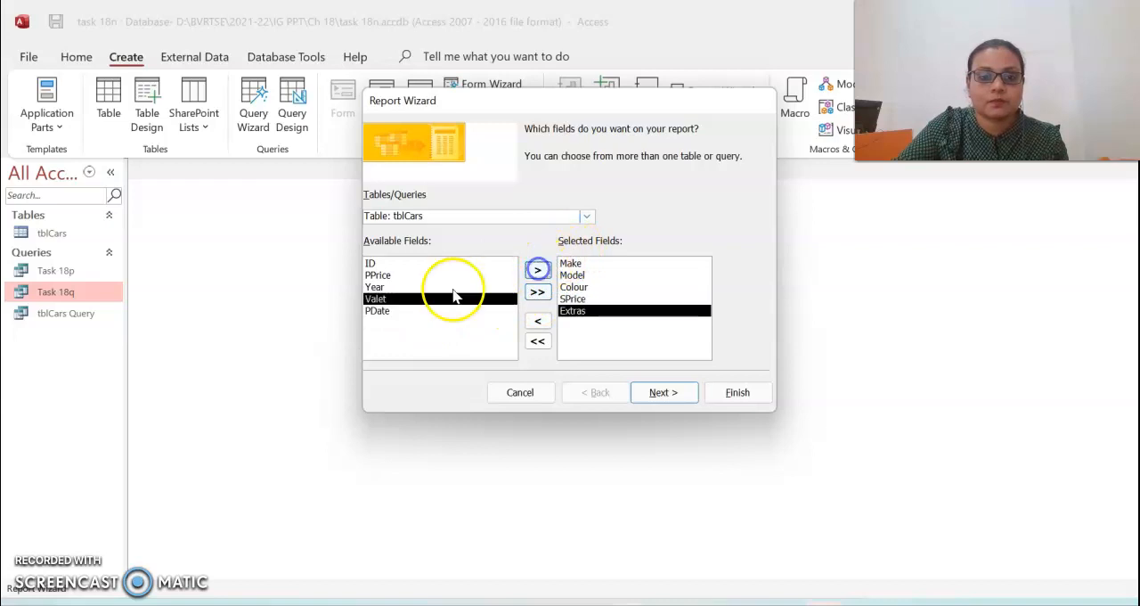
click(534, 270)
key(alt+Tab)
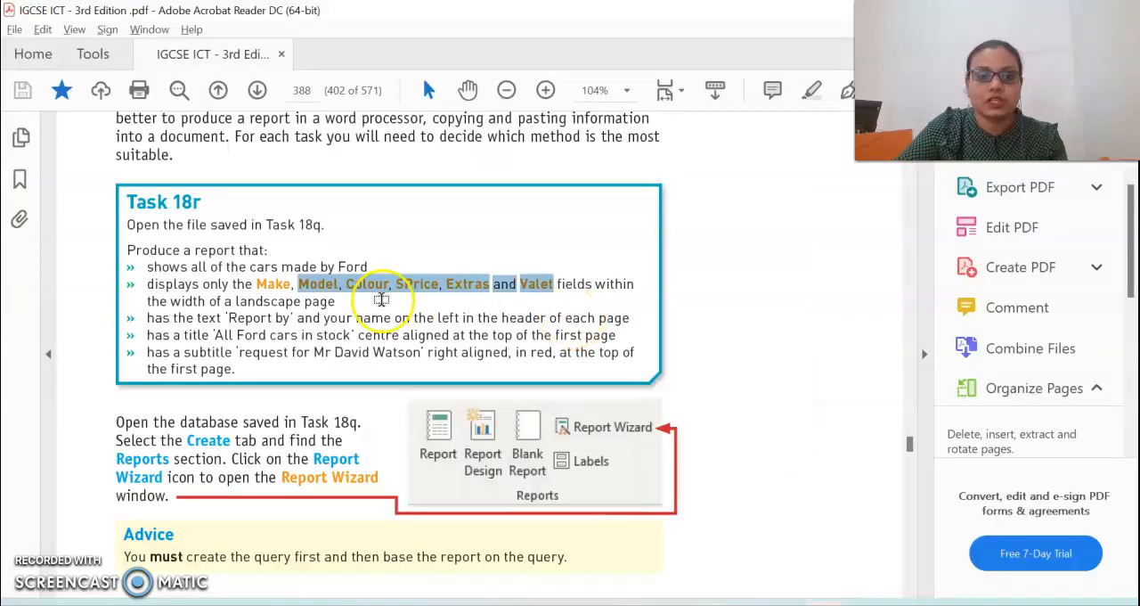
key(alt+Tab)
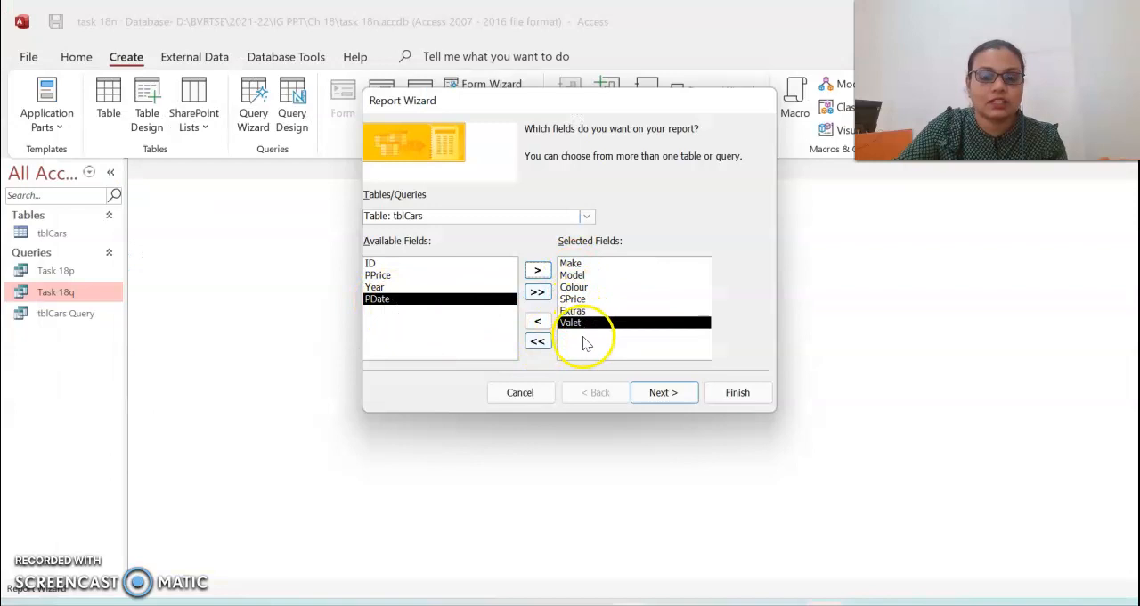
- Check the remaining requirements in the PDF and advance the wizard to the layout options without any grouping or sorting
key(alt+Tab)
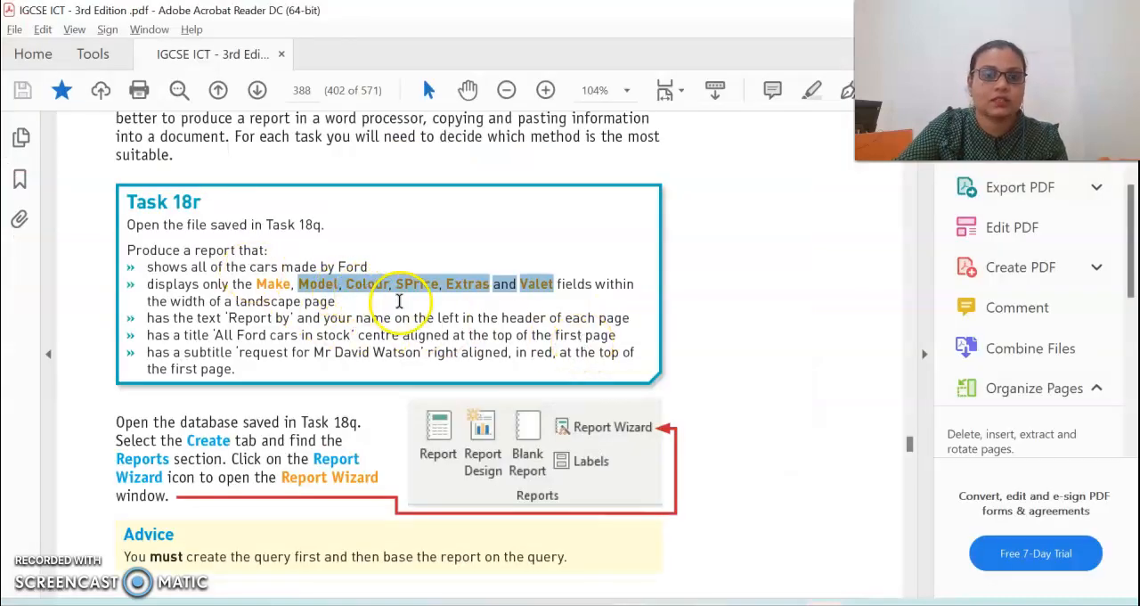
drag(181, 301, 305, 301)
key(alt+Tab)
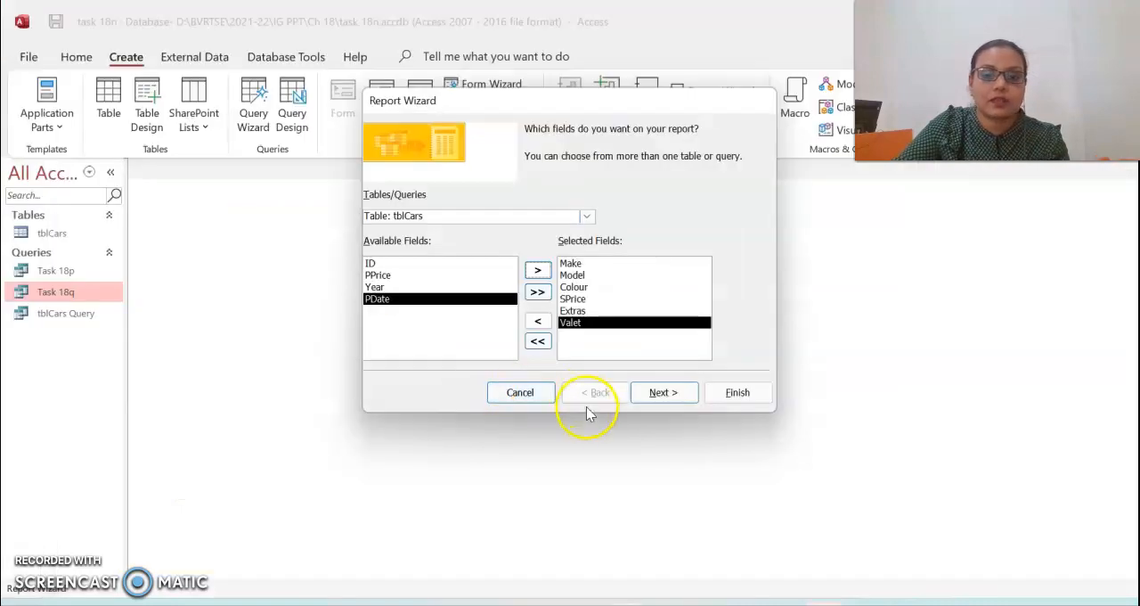
click(655, 397)
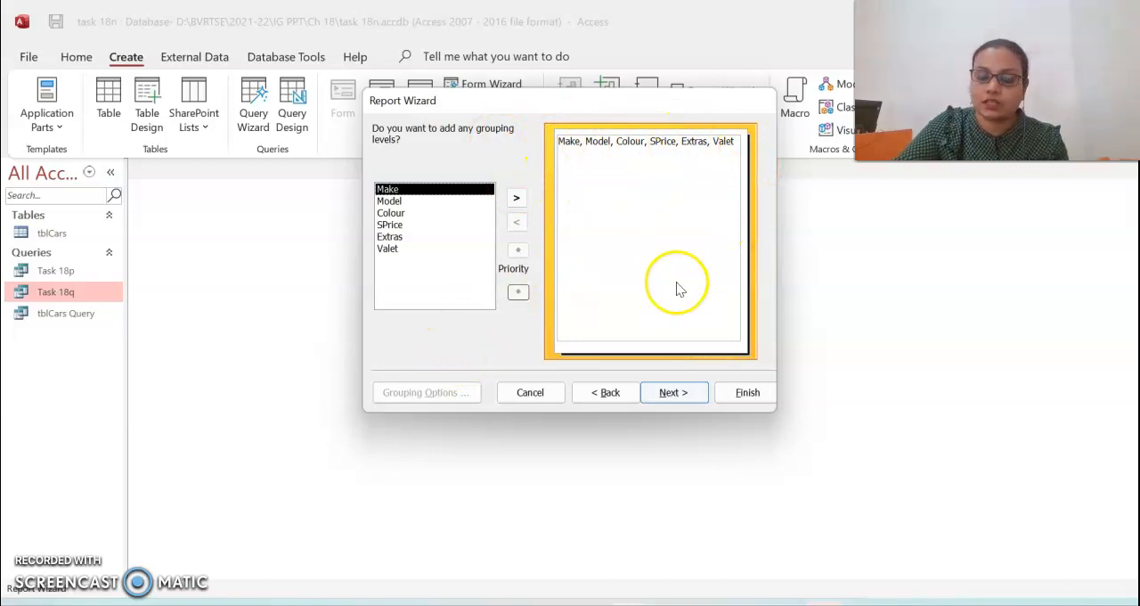
click(677, 391)
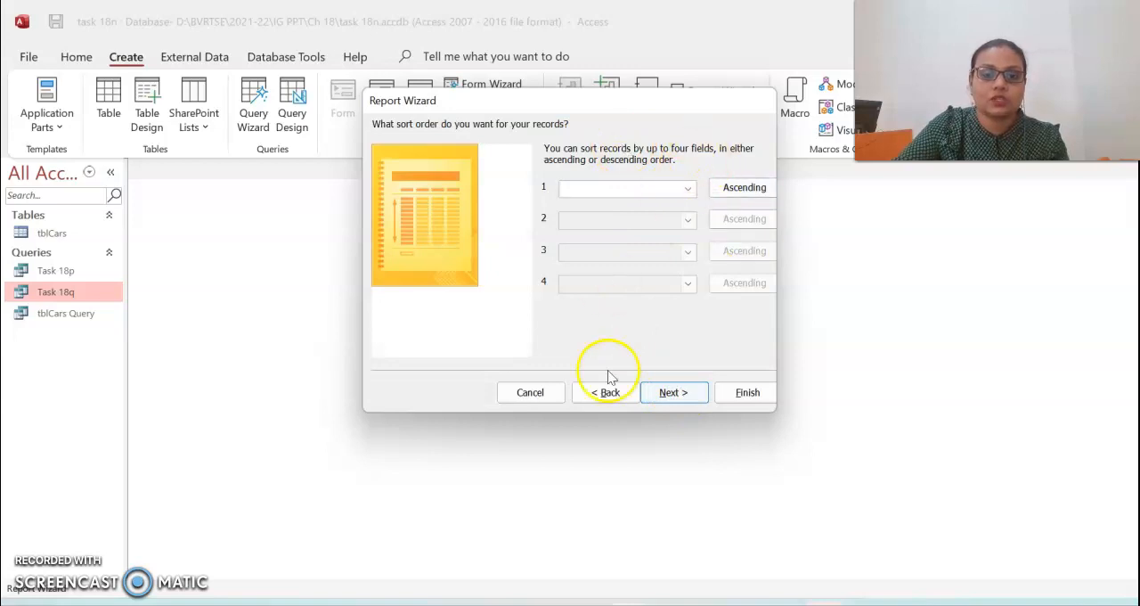
key(alt+Tab)
key(alt+Tab)
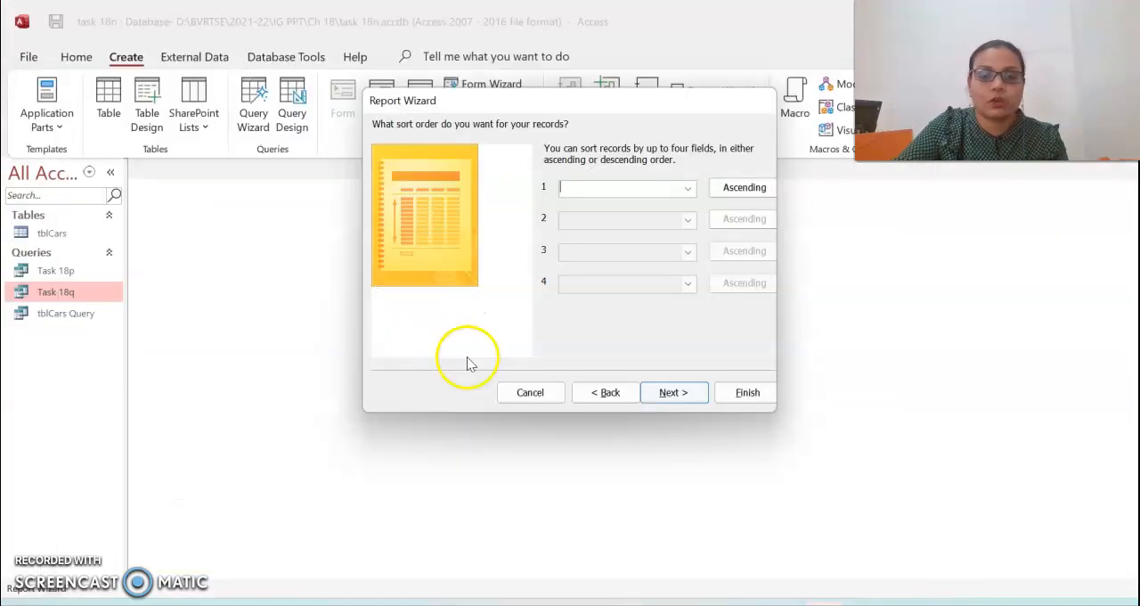
click(663, 396)
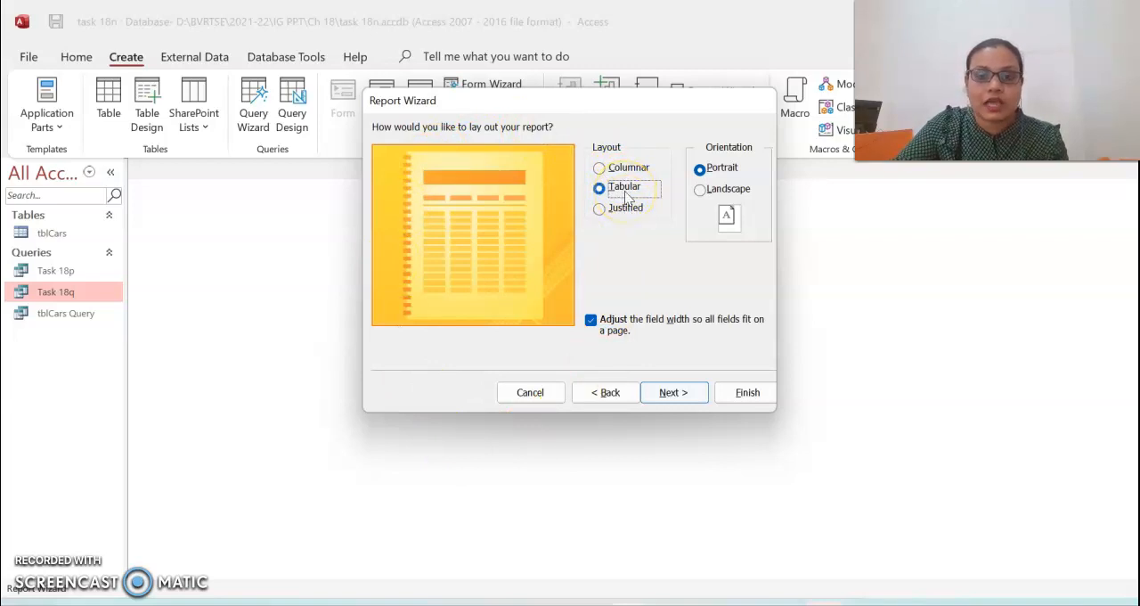
- Set the tabular report to landscape orientation, check the page-width requirement in the PDF, and continue to the report title
click(730, 189)
key(alt+Tab)
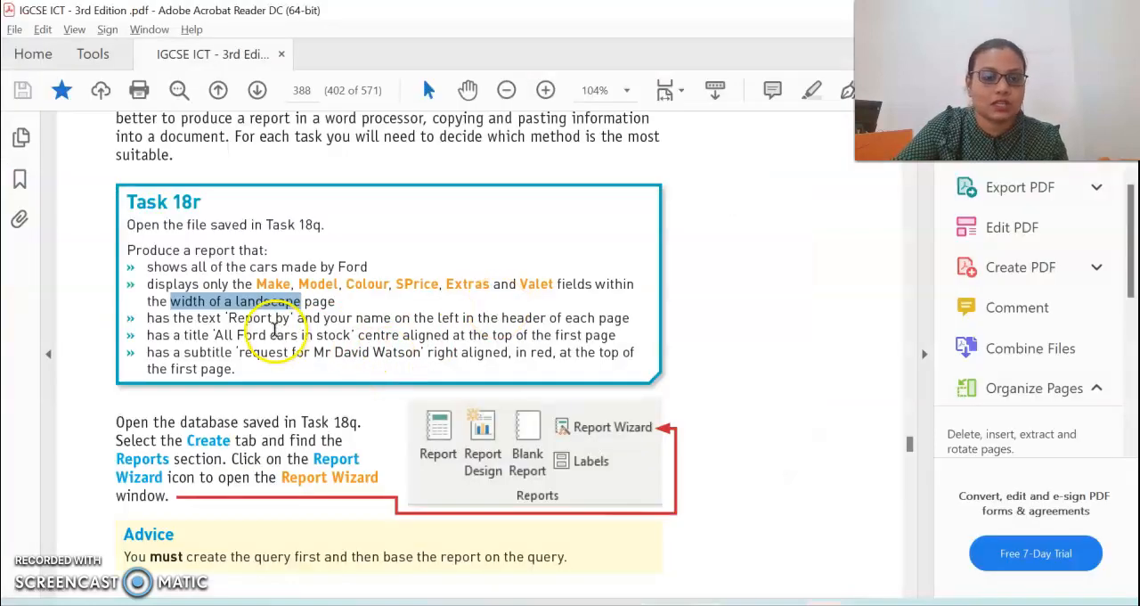
key(alt+Tab)
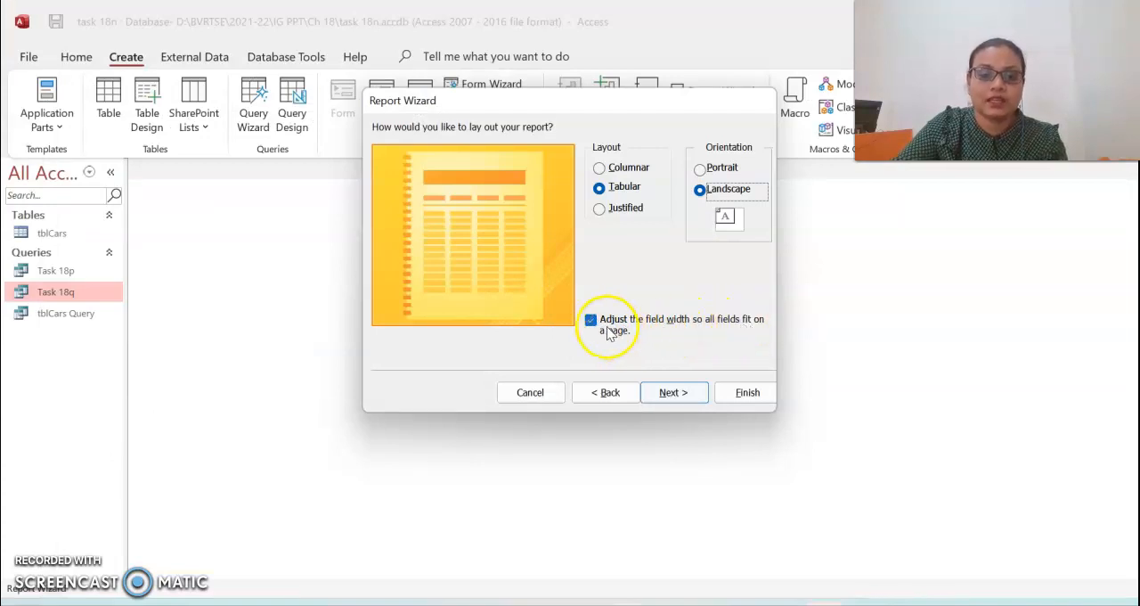
key(alt+Tab)
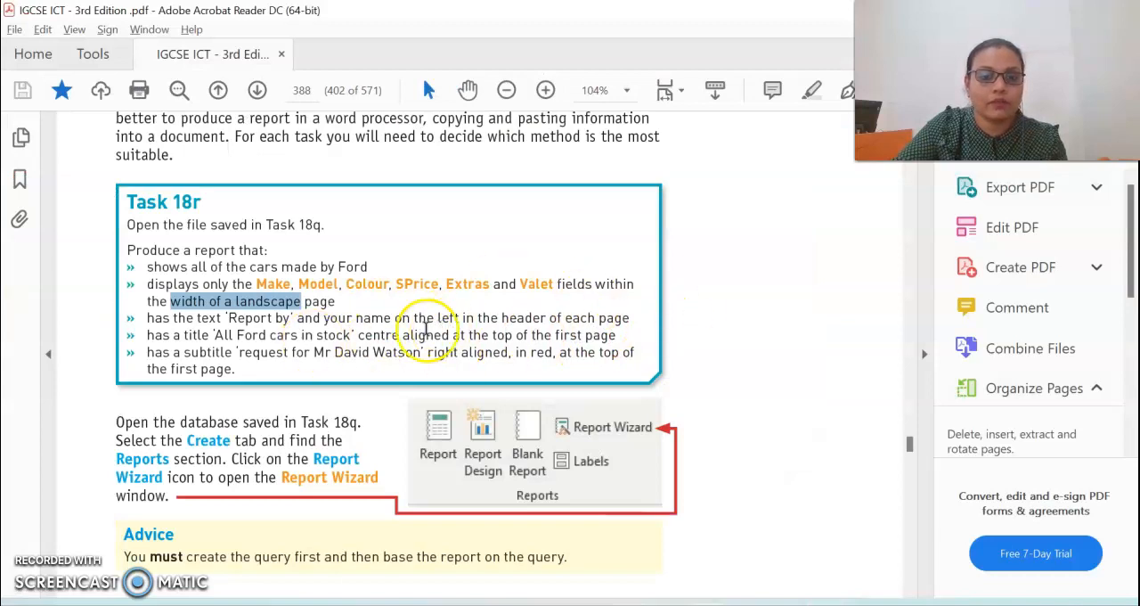
drag(554, 283, 205, 303)
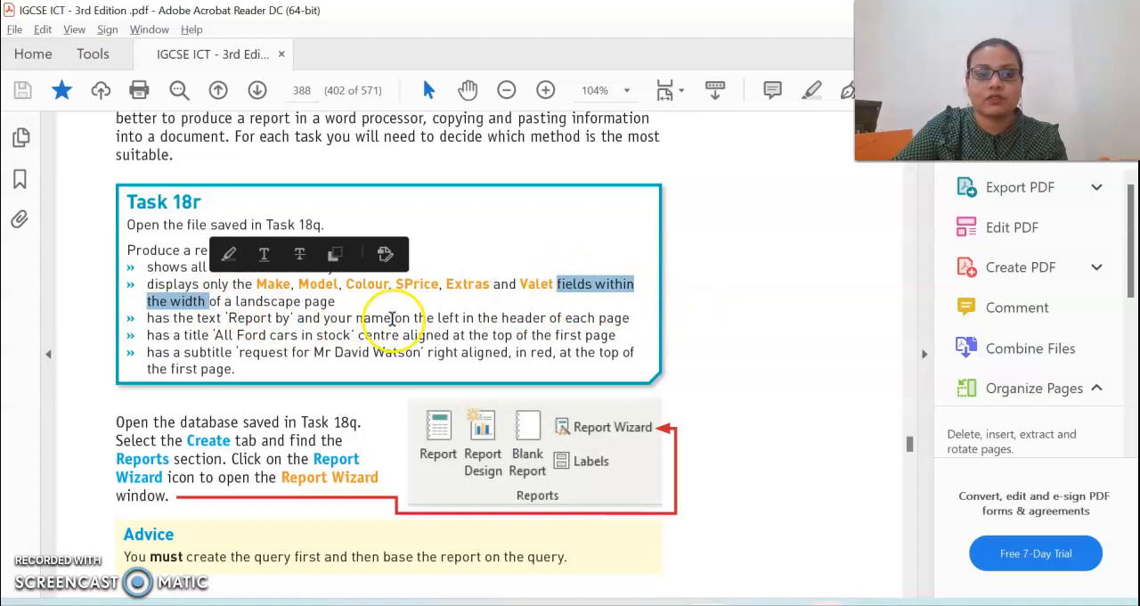
key(alt+Tab)
click(677, 392)
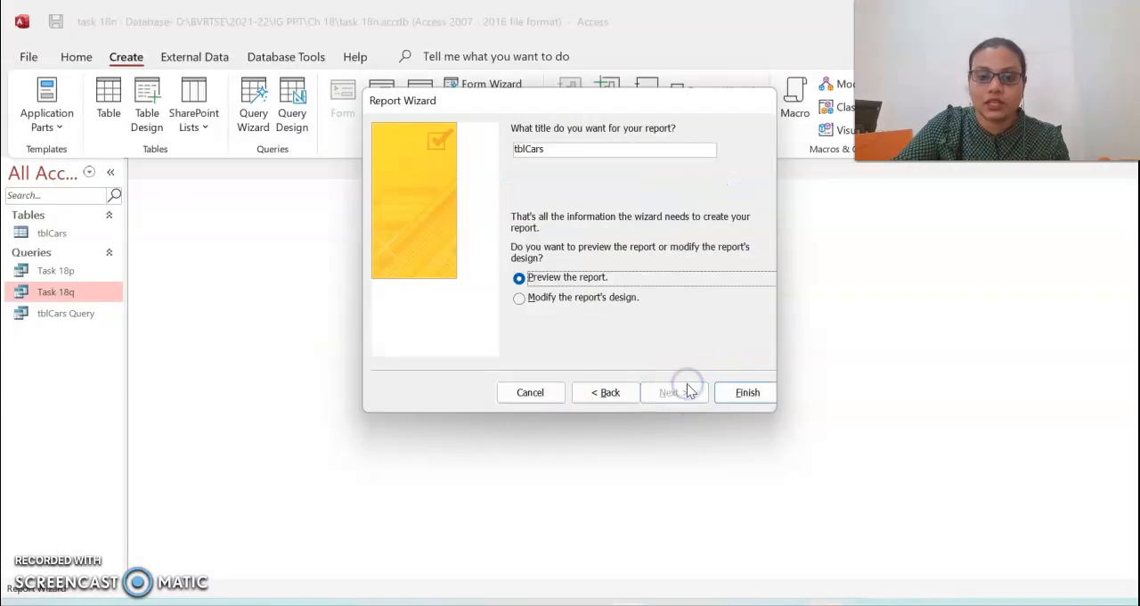
- Title the report "Task 18 r", finish the wizard with the option to modify the design, and close the grouping and sorting pane
double_click(519, 151)
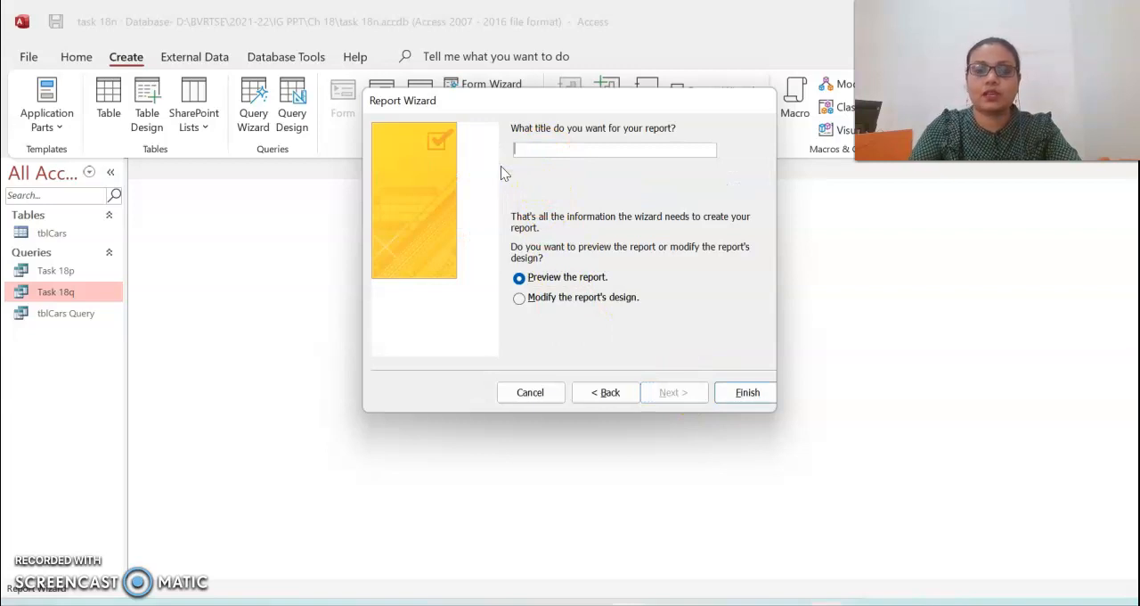
text(Task 18 r)
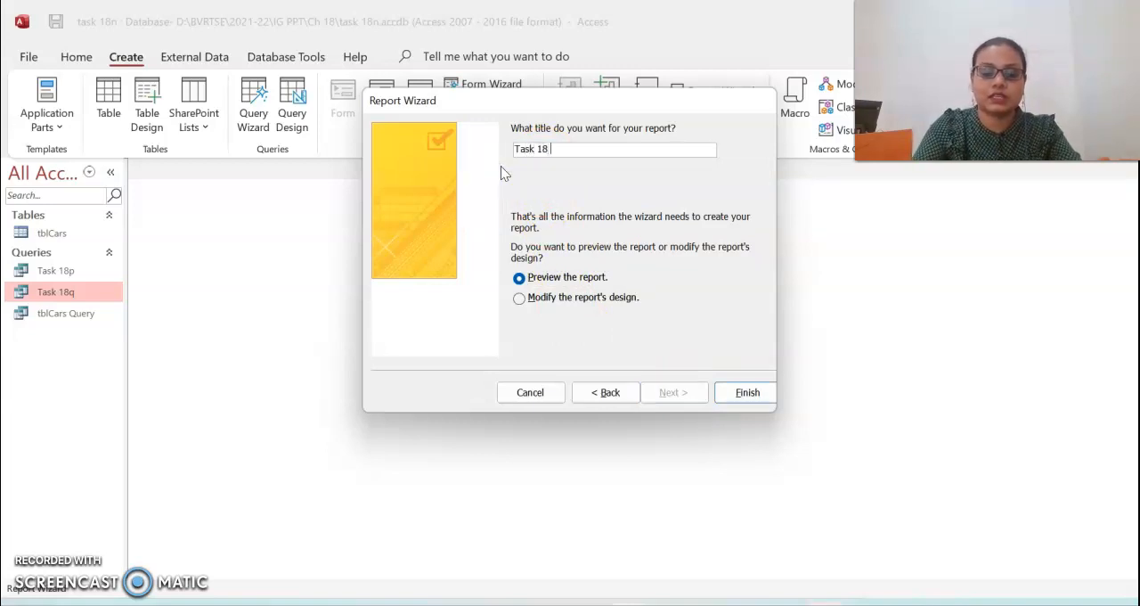
click(598, 300)
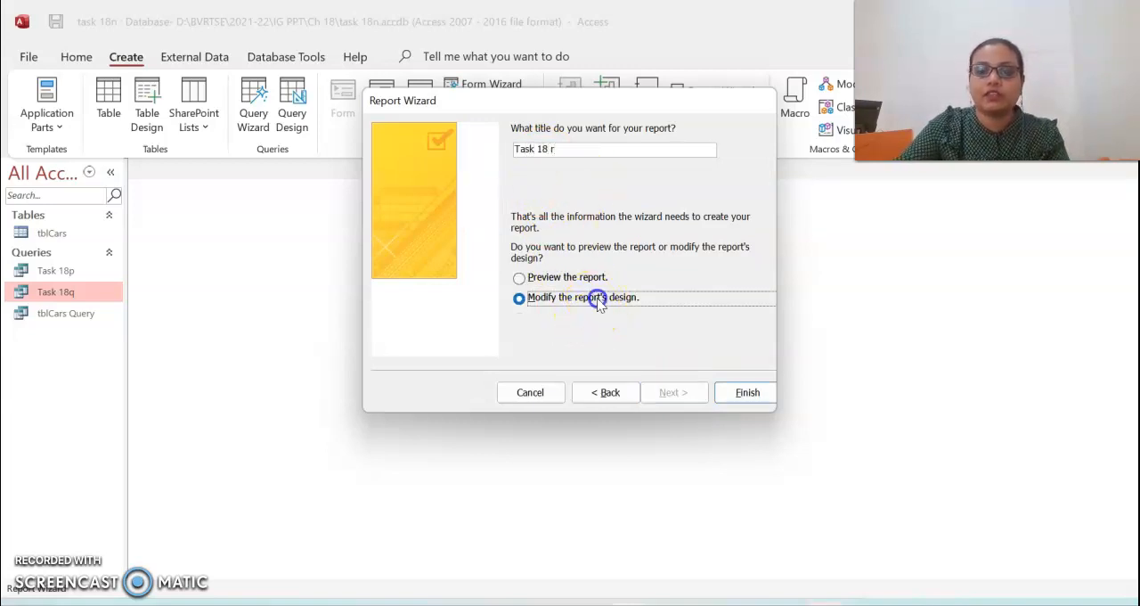
click(726, 397)
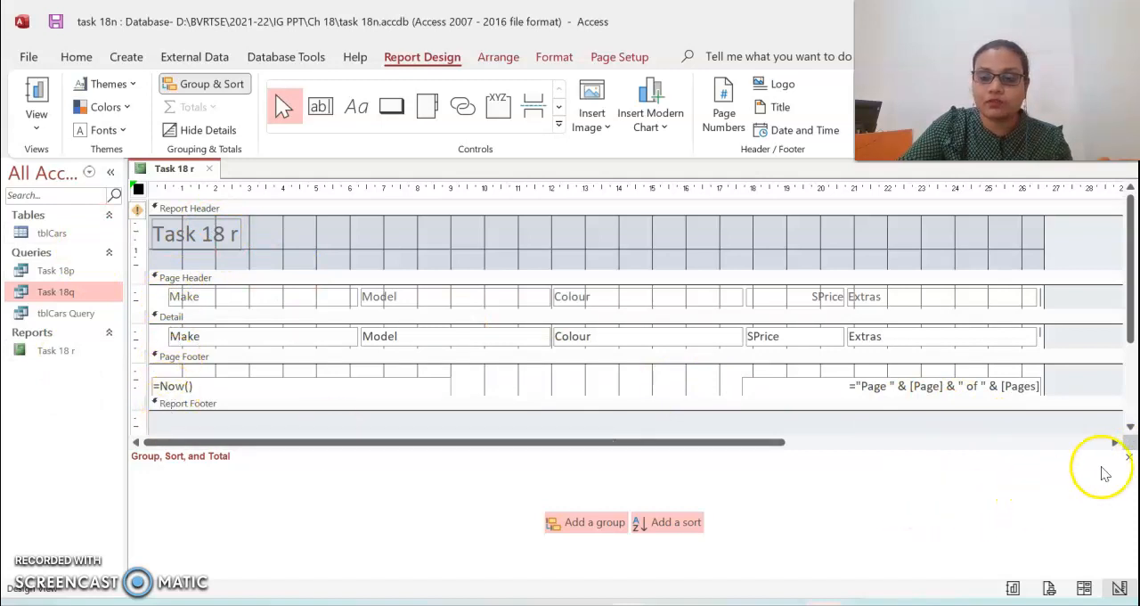
click(1130, 463)
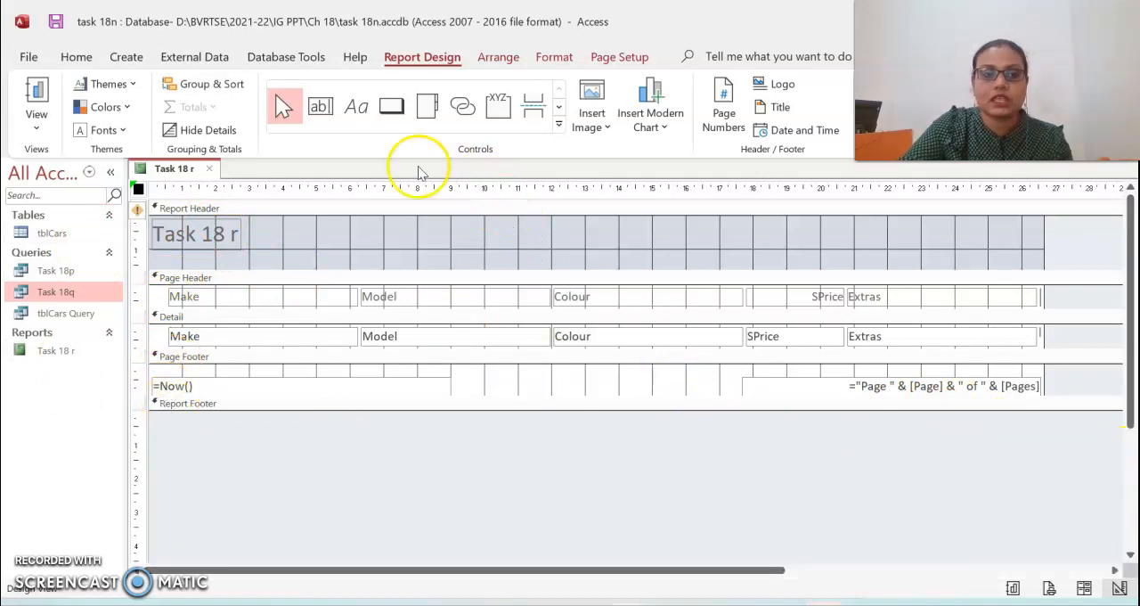
- Check the PDF task's requirement about cars made by Ford and return to the report in Access
key(alt+Tab)
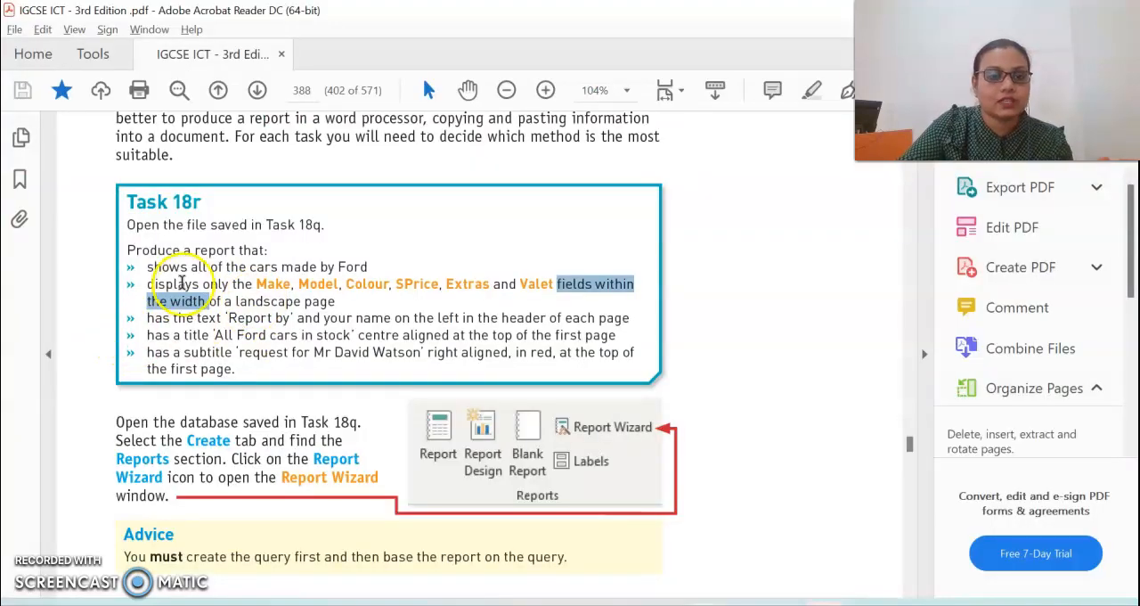
drag(191, 267, 356, 267)
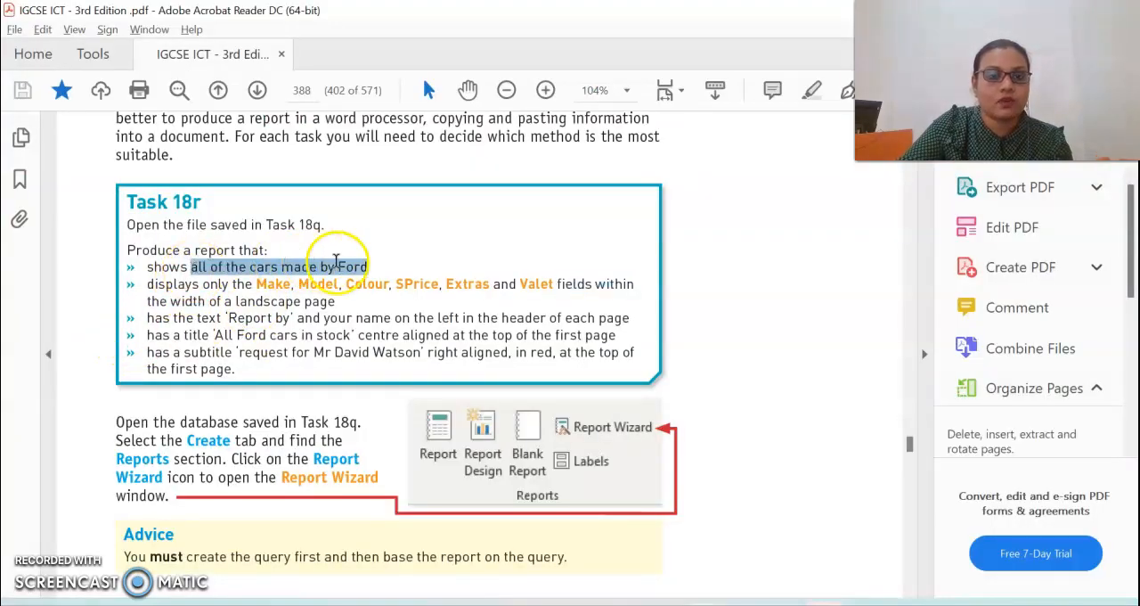
key(alt+Tab)
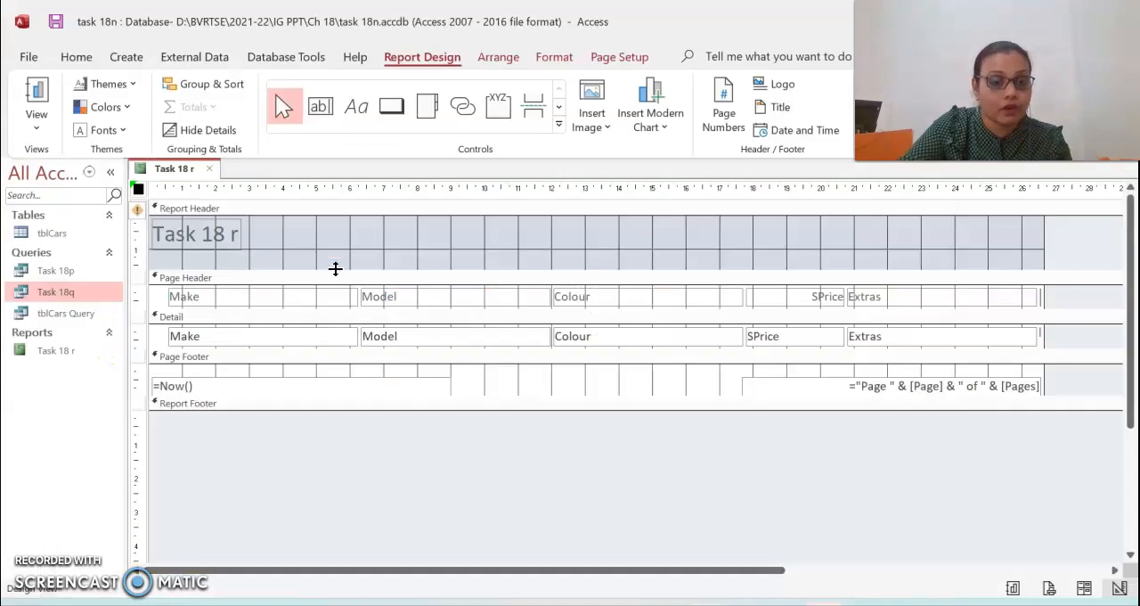
- Open the Task 18 r report in Design view from the object list
click(275, 300)
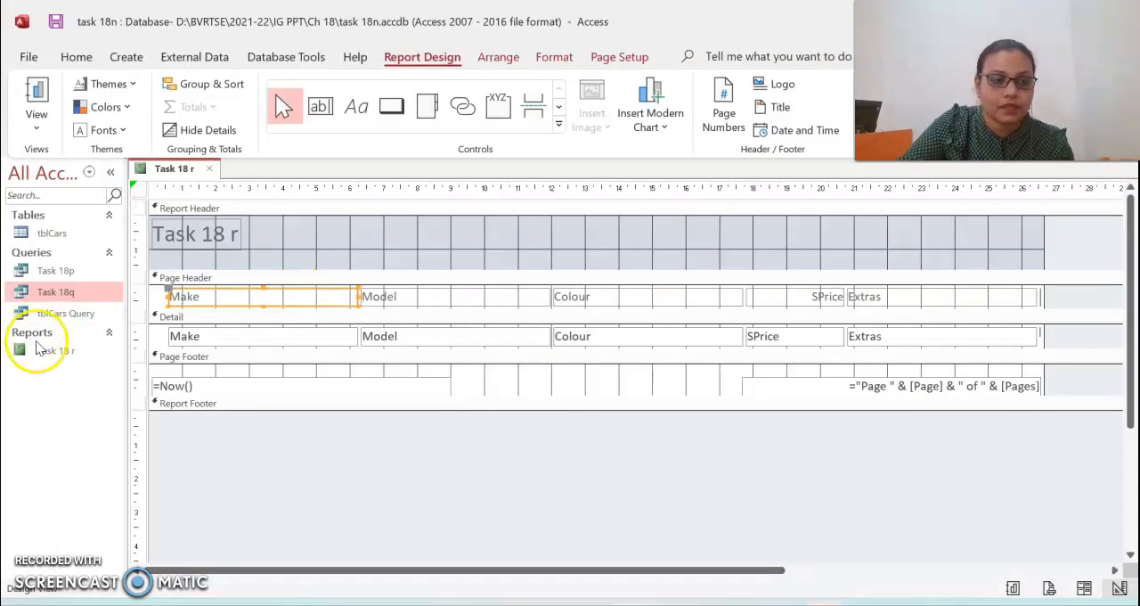
right_click(51, 364)
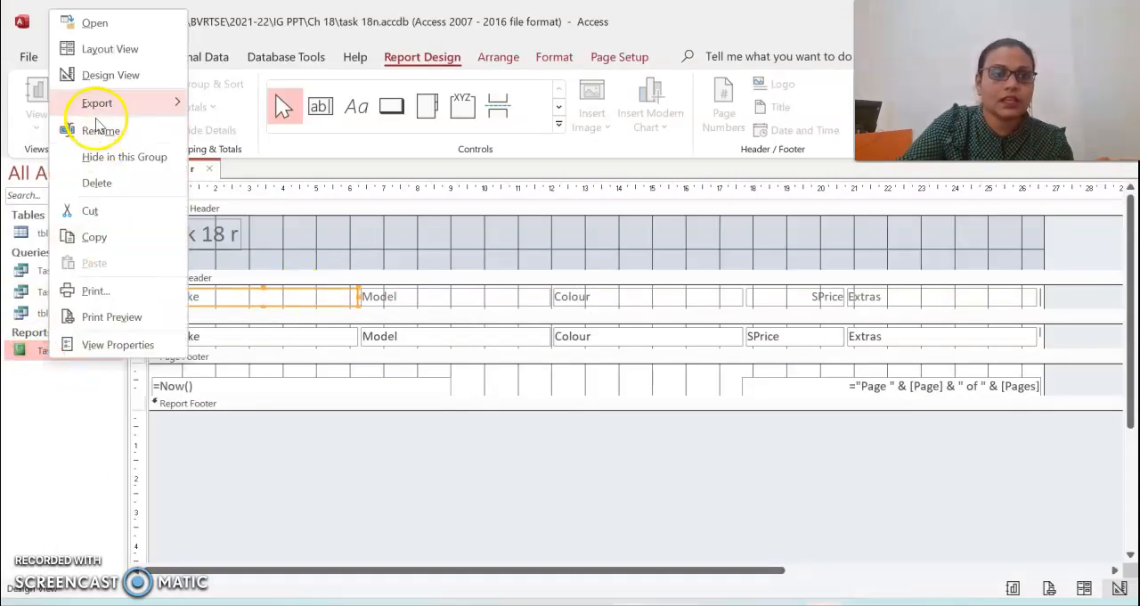
click(119, 75)
right_click(77, 348)
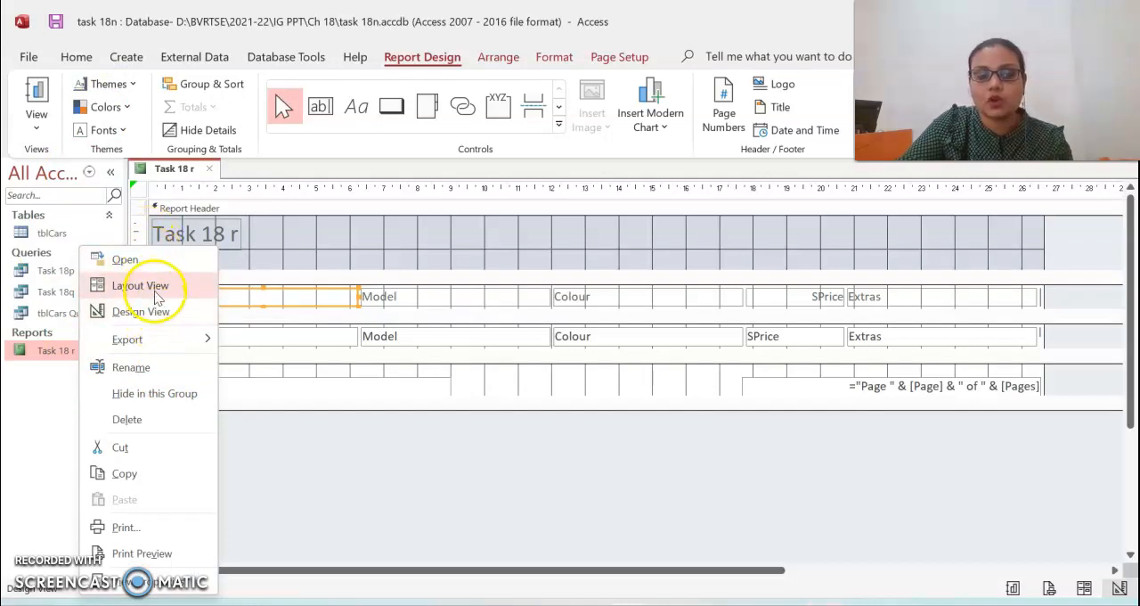
click(277, 298)
- Check the PDF task's requirement for the 'Report by' text and name in the page header, and return to Access
key(alt+Tab)
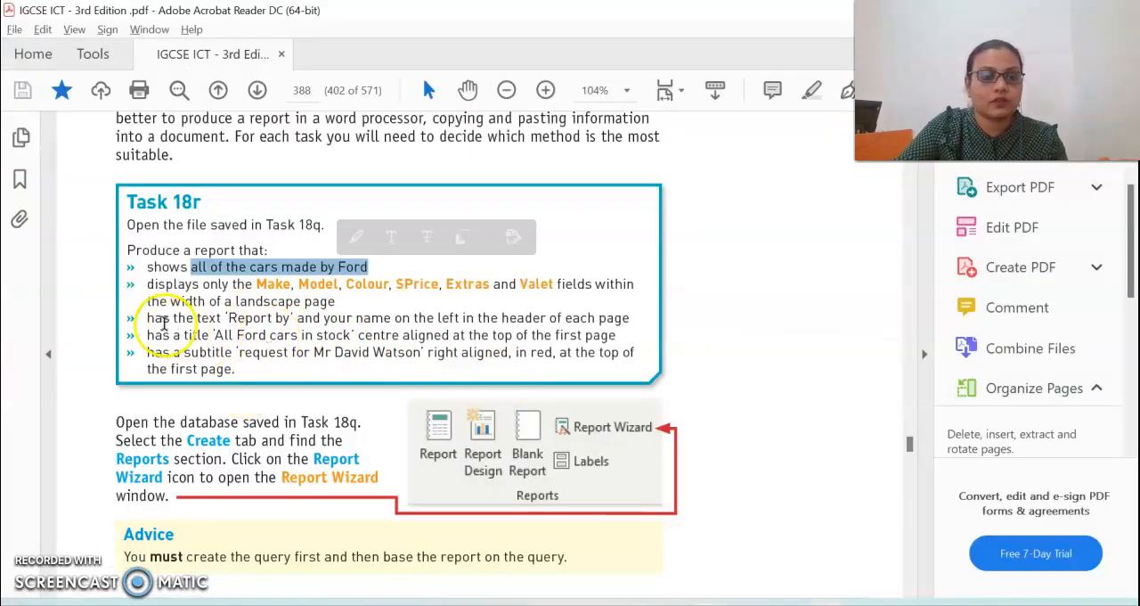
drag(224, 318, 488, 327)
key(alt+Tab)
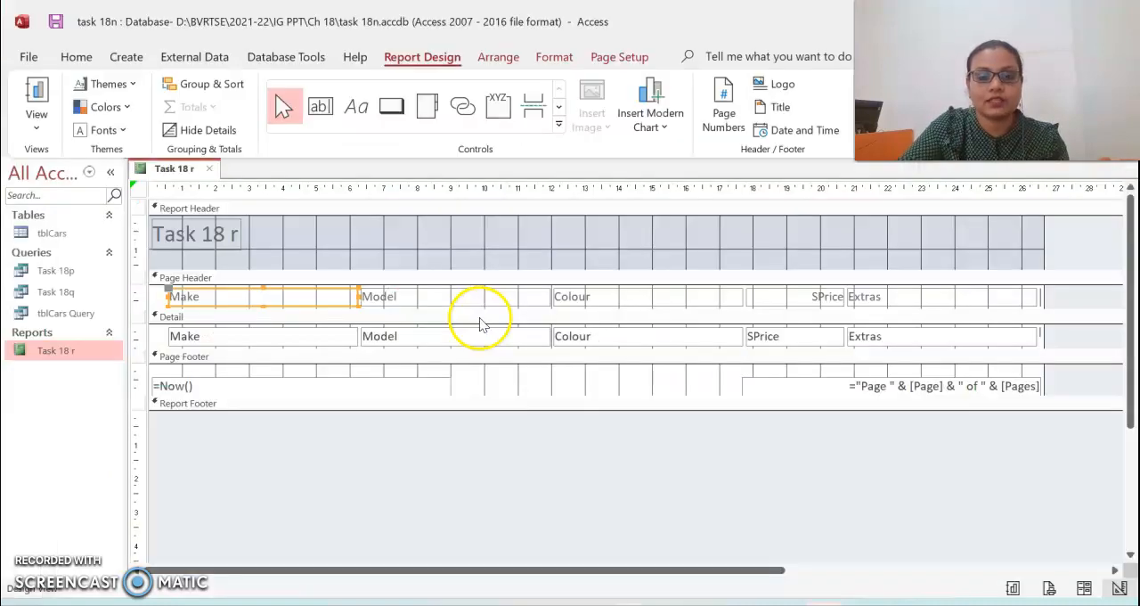
- Shorten the report header slightly and extend the page header section to about 1.4 cm high
click(287, 240)
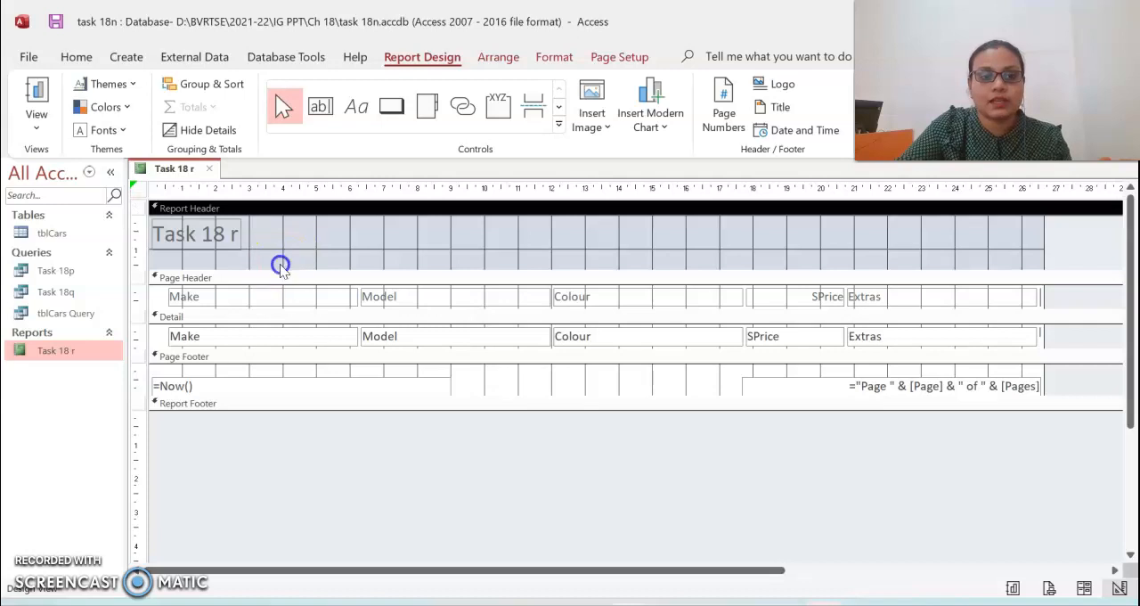
click(189, 280)
drag(168, 267, 176, 257)
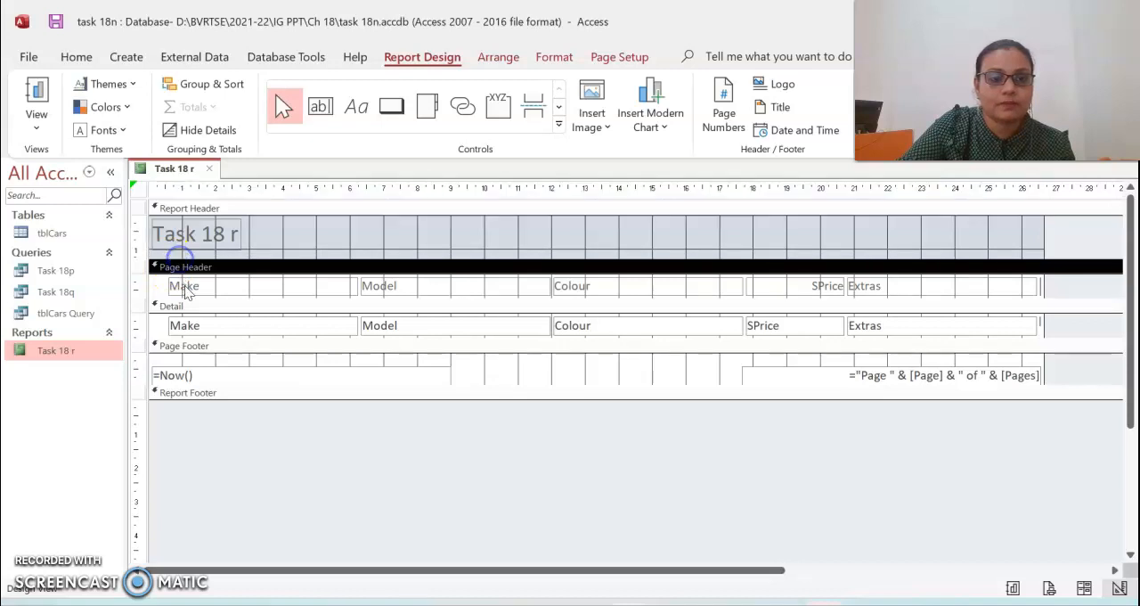
click(179, 286)
drag(152, 297, 158, 320)
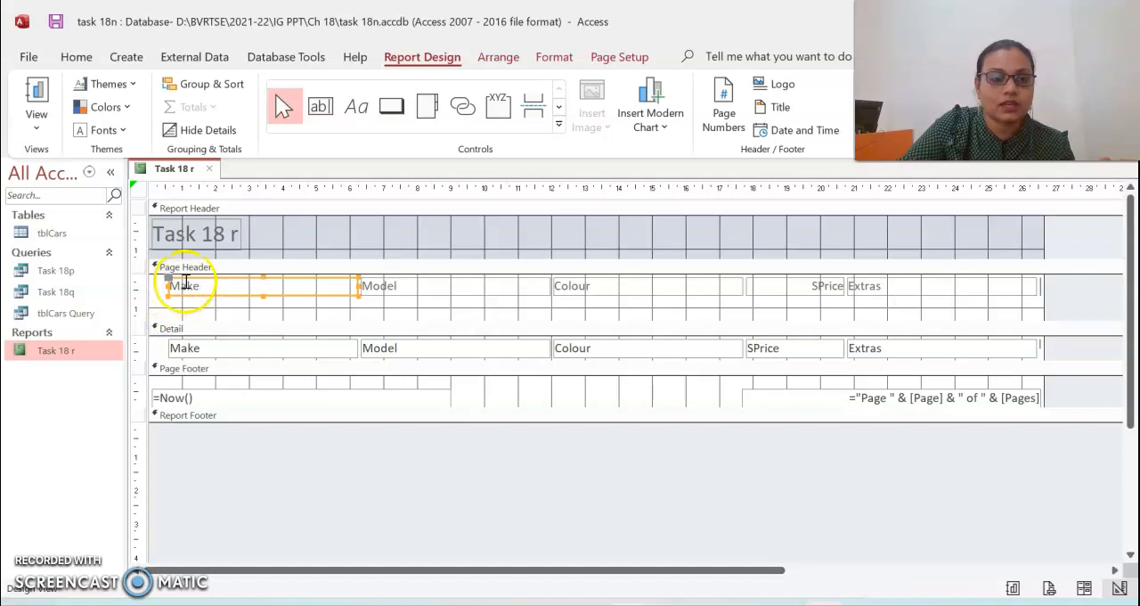
- Move the Make, Model, Colour, SPrice and Extras heading labels down within the page header
drag(198, 276, 191, 290)
click(410, 280)
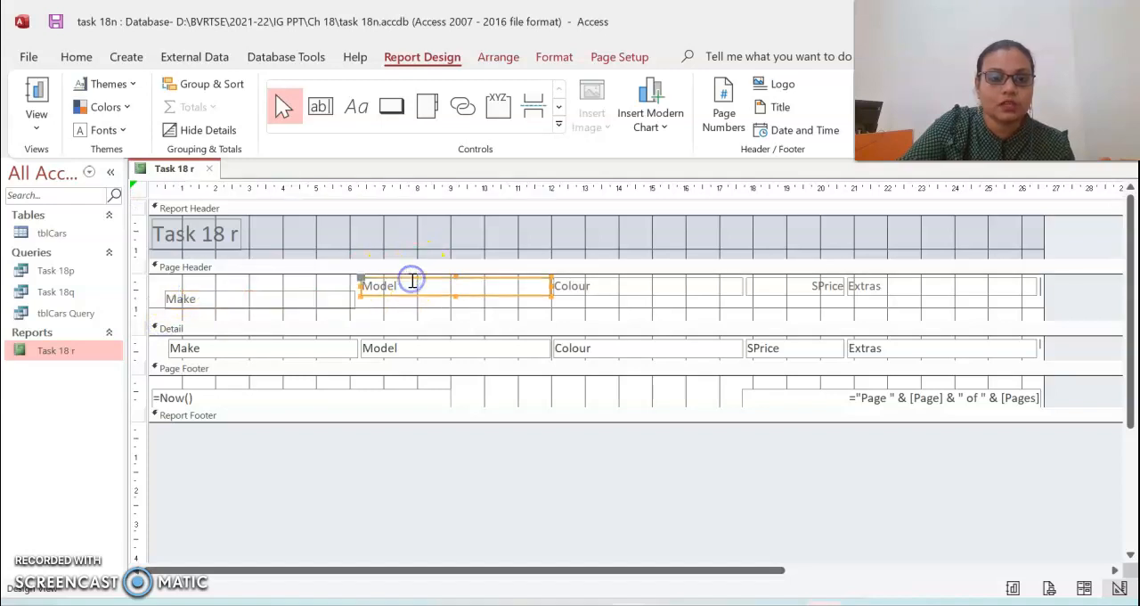
shift+click(651, 287)
shift+click(811, 288)
shift+click(903, 288)
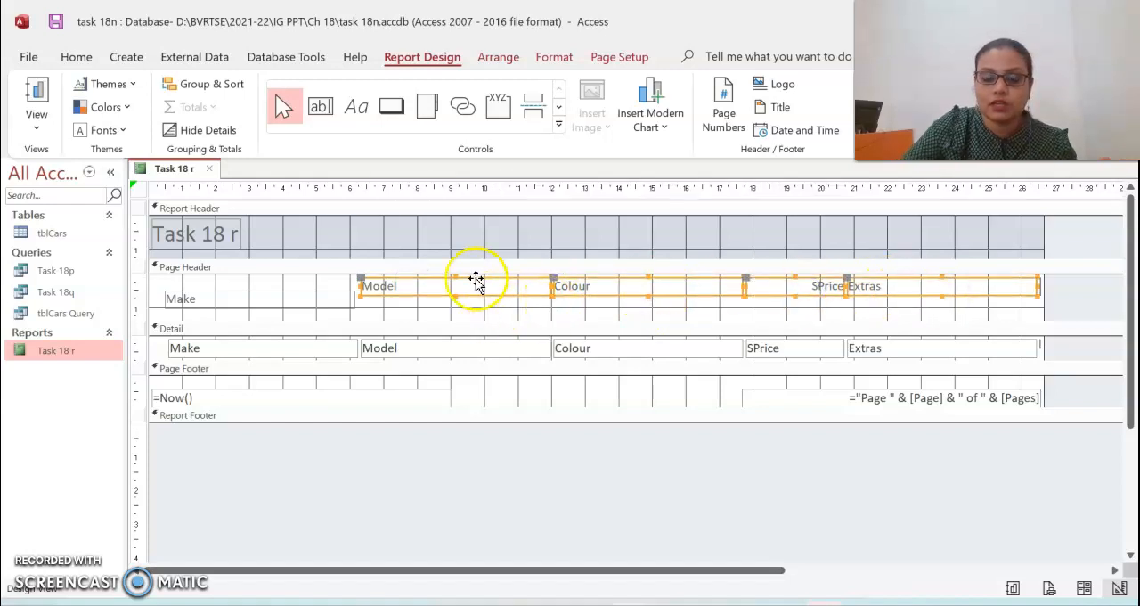
key(Down)
key(Down)
key(Down)
key(Down)
key(Down)
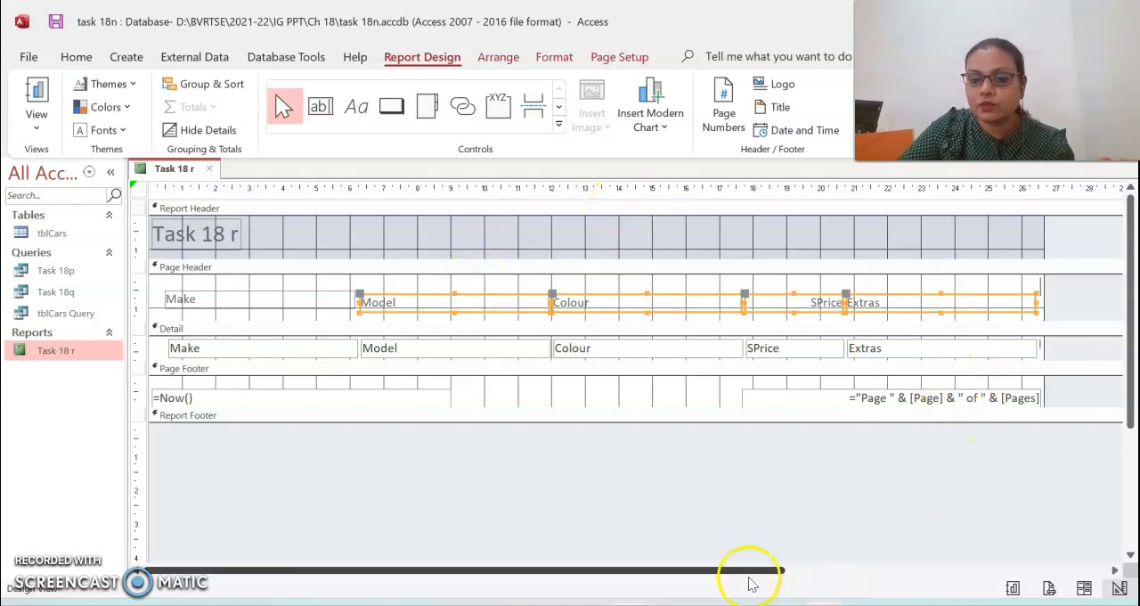
- Narrow the Model, Colour, SPrice and Extras headings, and widen the Valet heading and line it up with them
drag(753, 583, 801, 584)
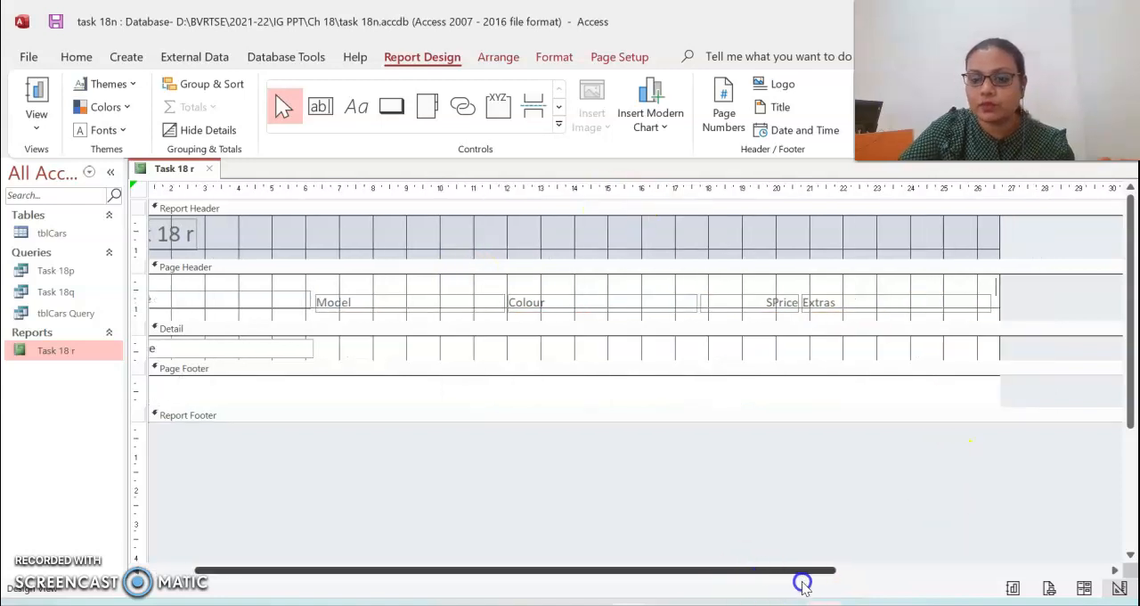
drag(987, 308, 967, 303)
click(1000, 310)
click(993, 291)
click(990, 286)
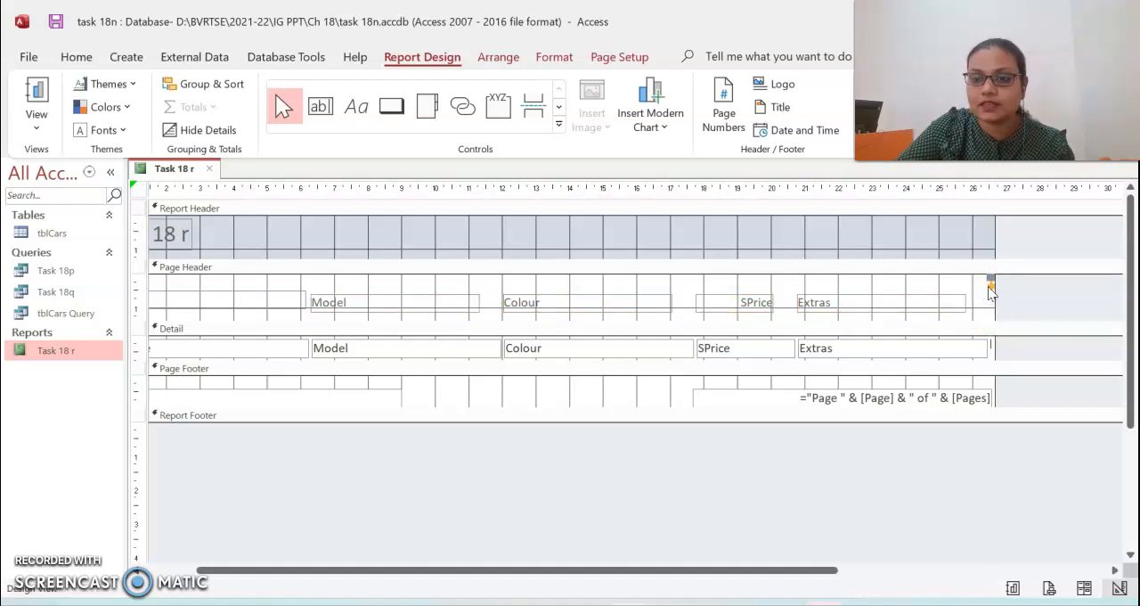
mouse_move(991, 286)
mouse_down()
mouse_move(961, 296)
mouse_move(990, 303)
mouse_up()
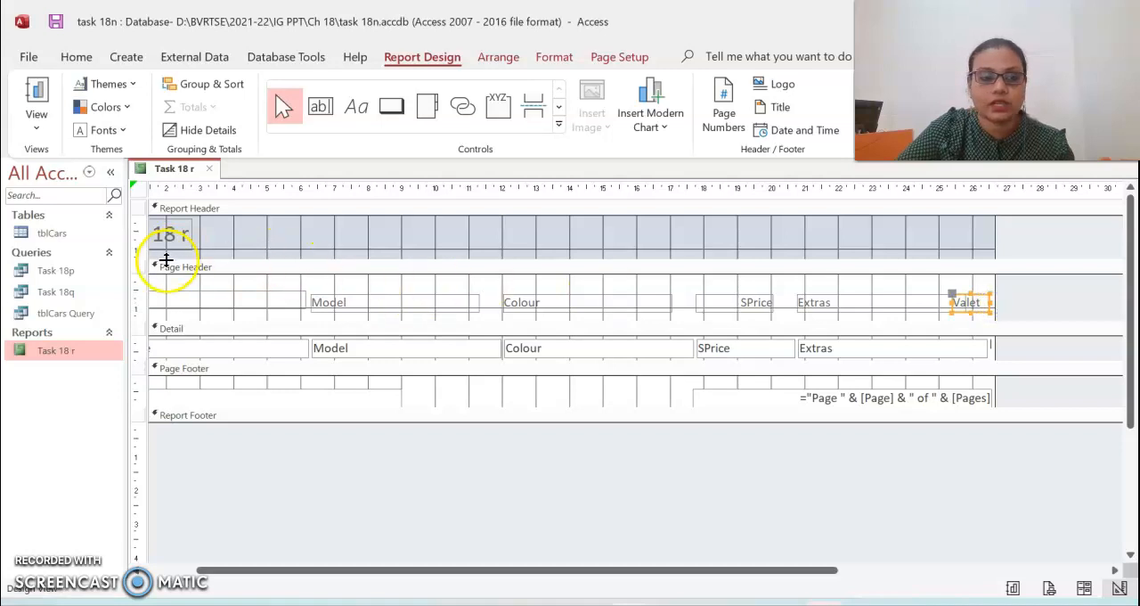
- Add a label above the Make heading in the page header reading "Report By" followed by the author's name
drag(427, 570, 288, 580)
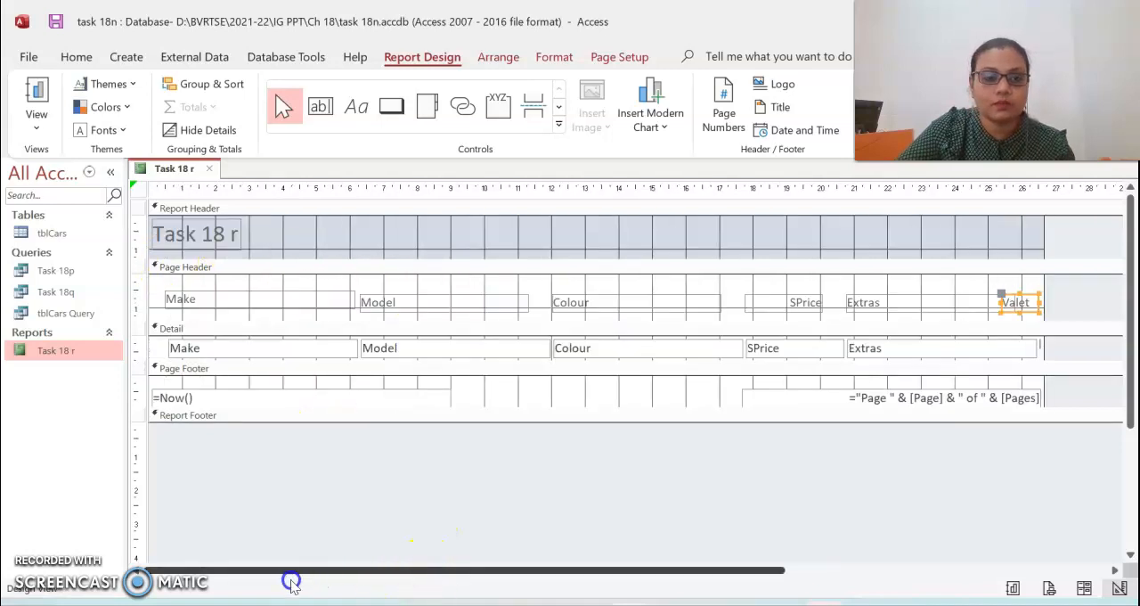
click(348, 113)
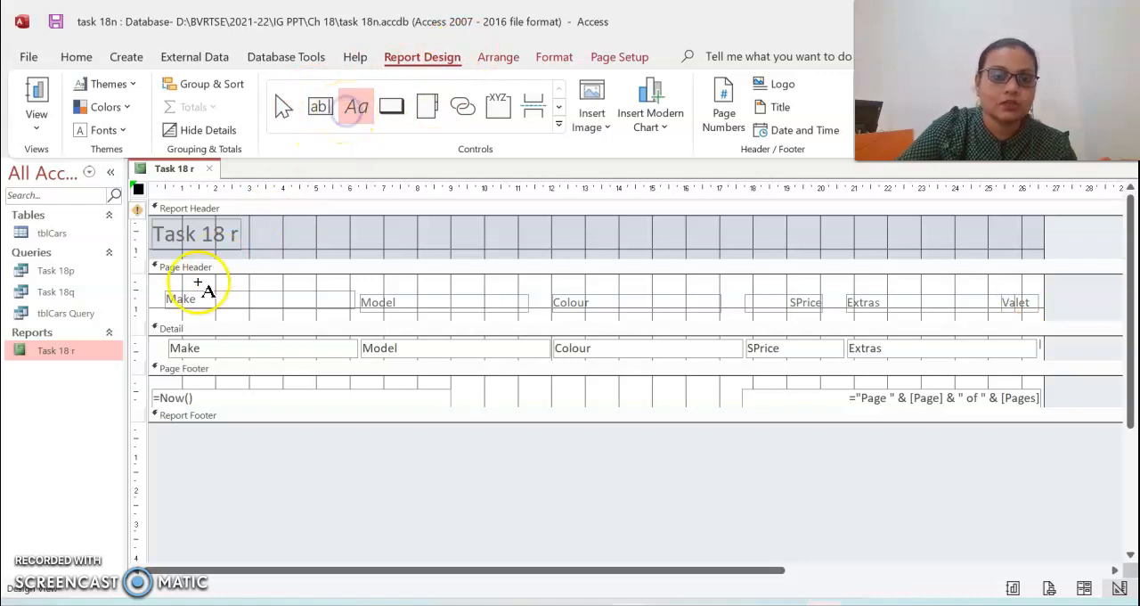
click(167, 278)
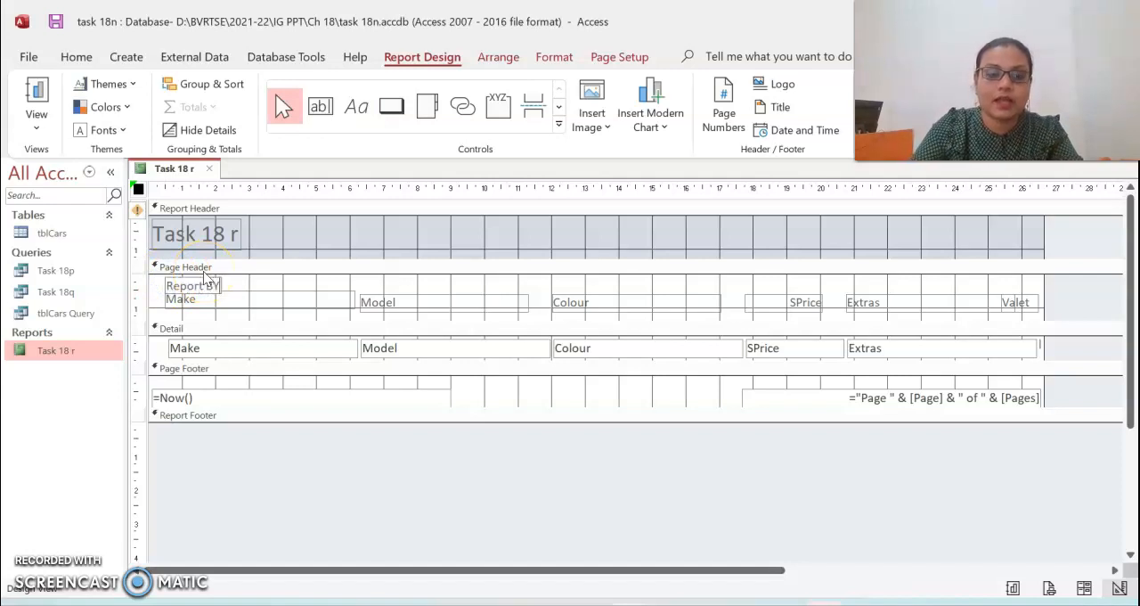
text(Report BY)
key(BackSpace)
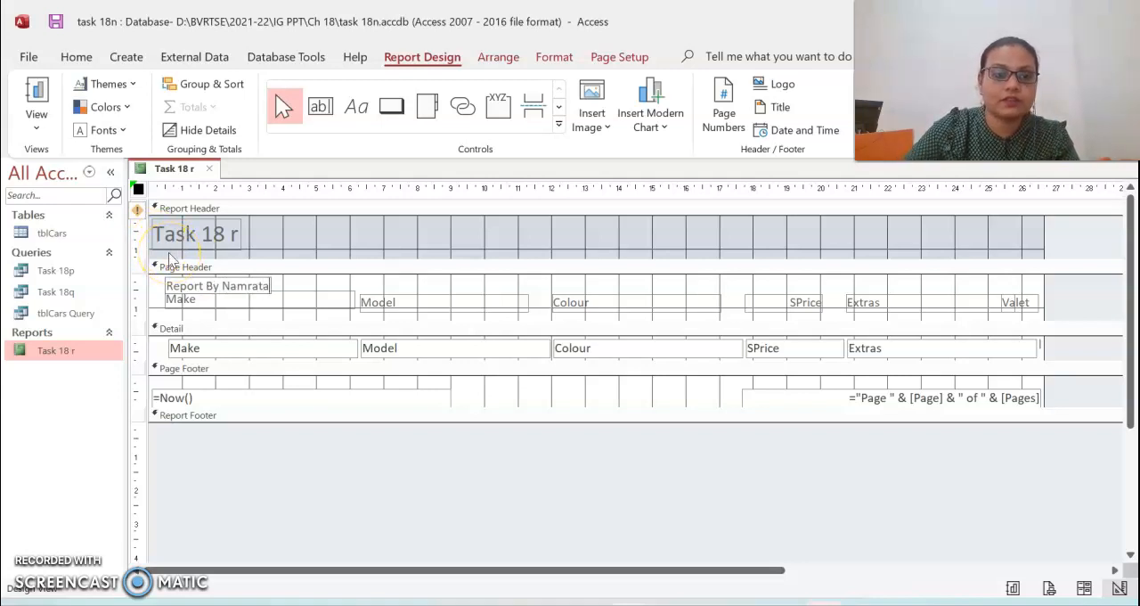
- Position the "Report By" label at the left edge of the page header, above the Make heading
click(257, 287)
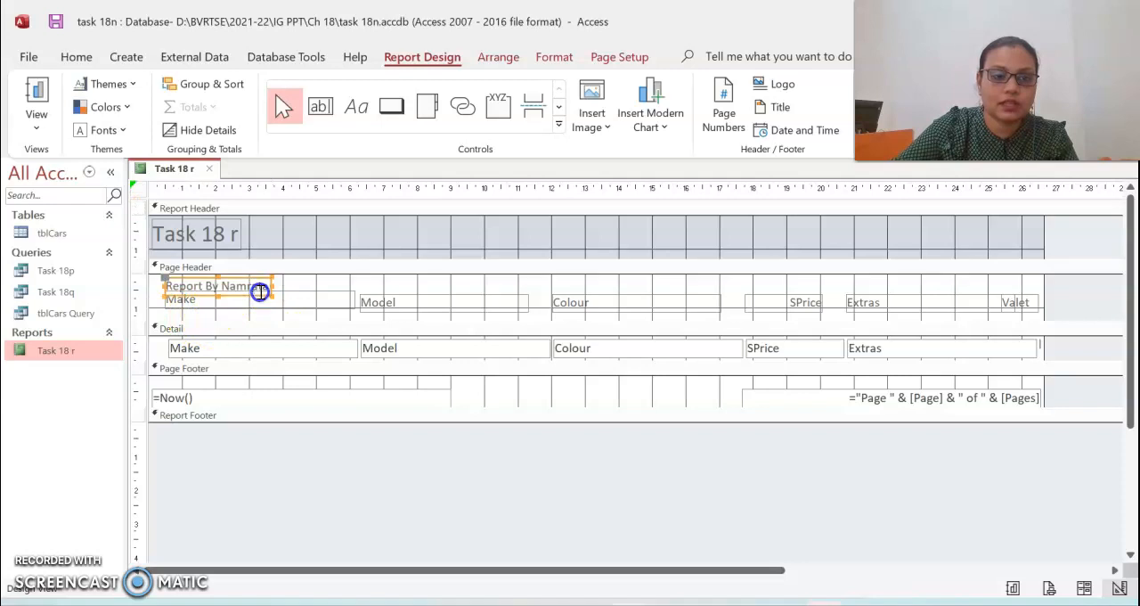
key(Up)
key(Up)
key(Down)
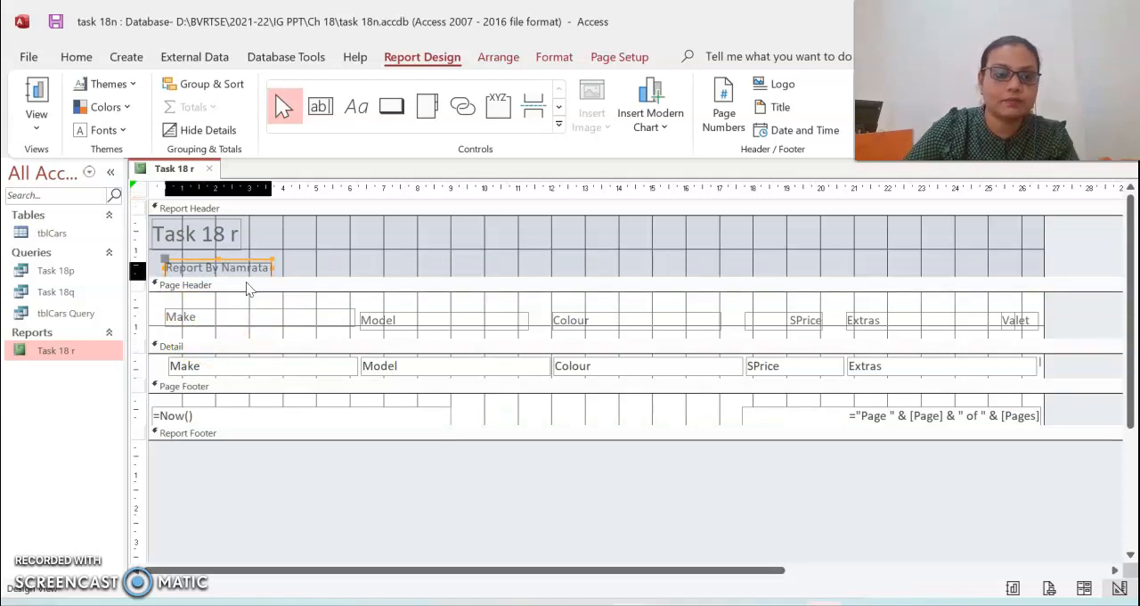
key(Down)
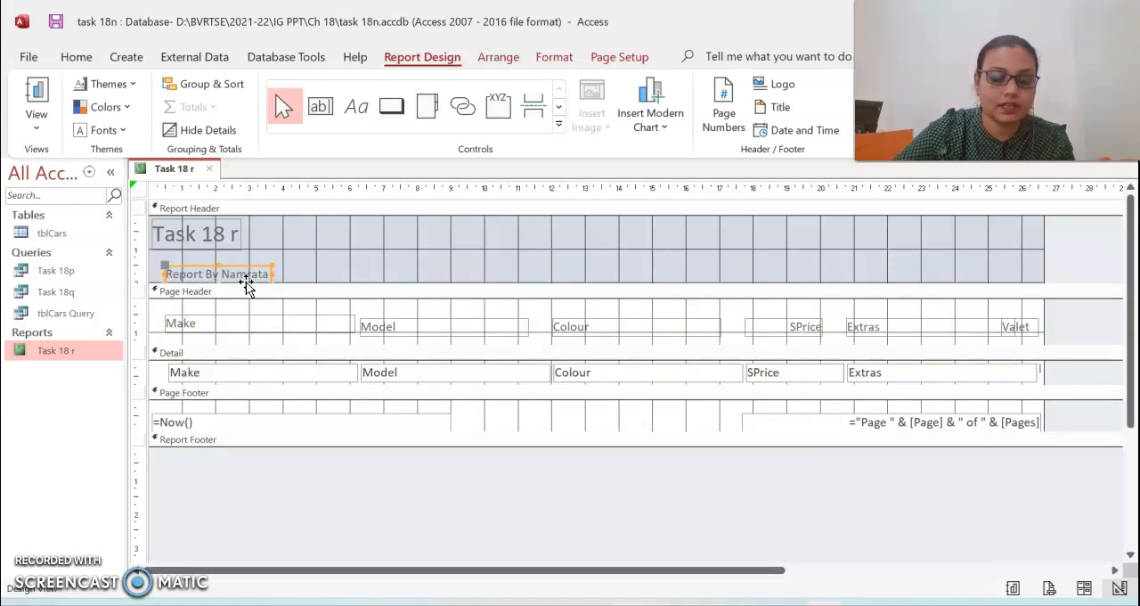
key(Down)
key(Down)
key(Down)
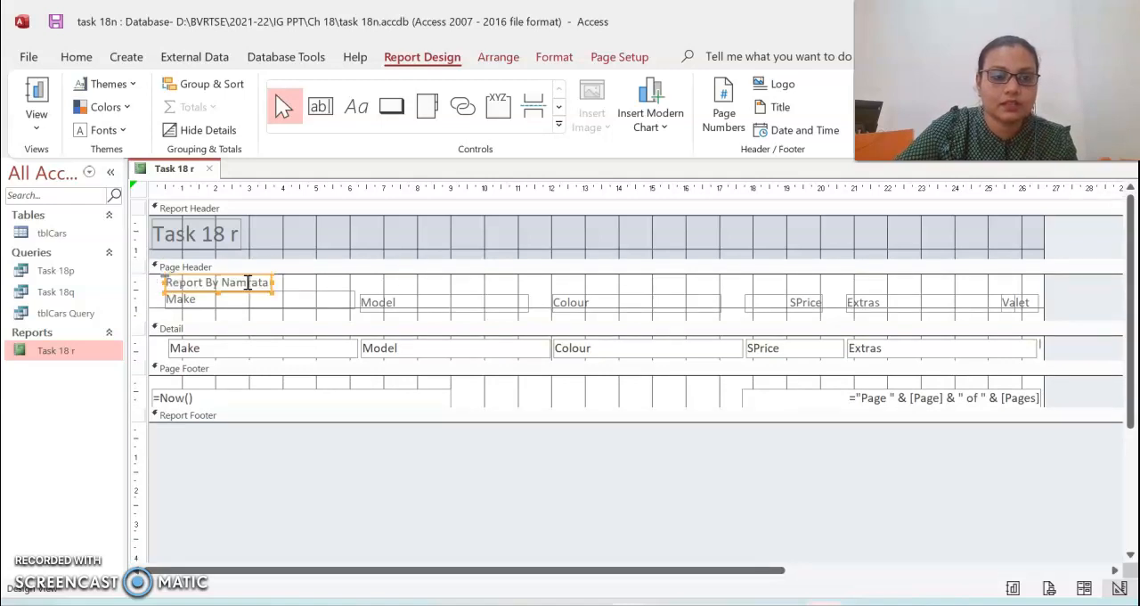
key(Up)
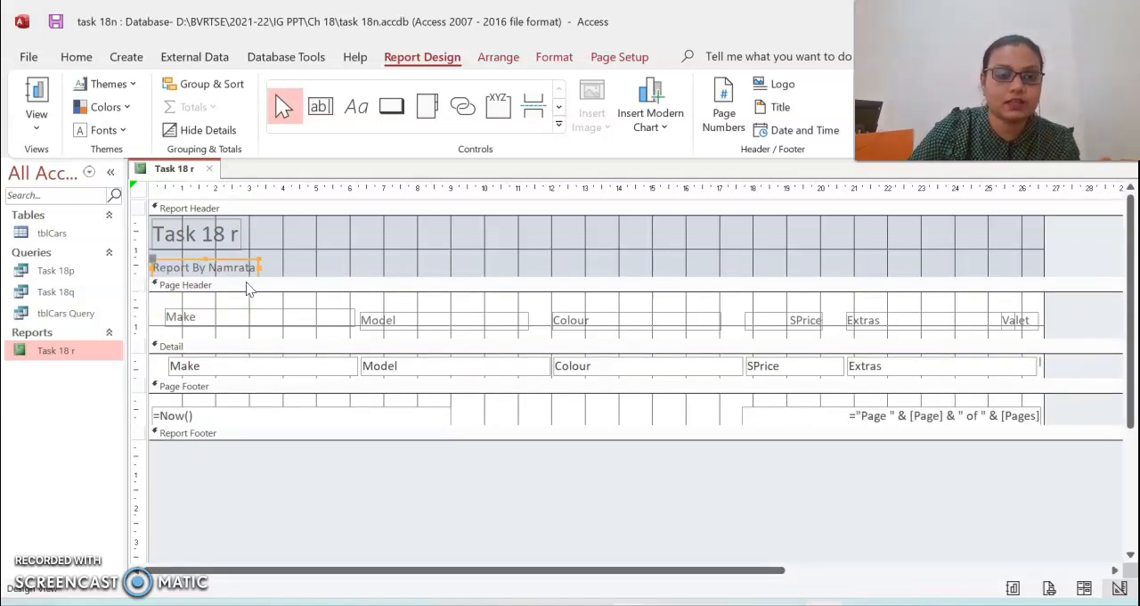
key(Down)
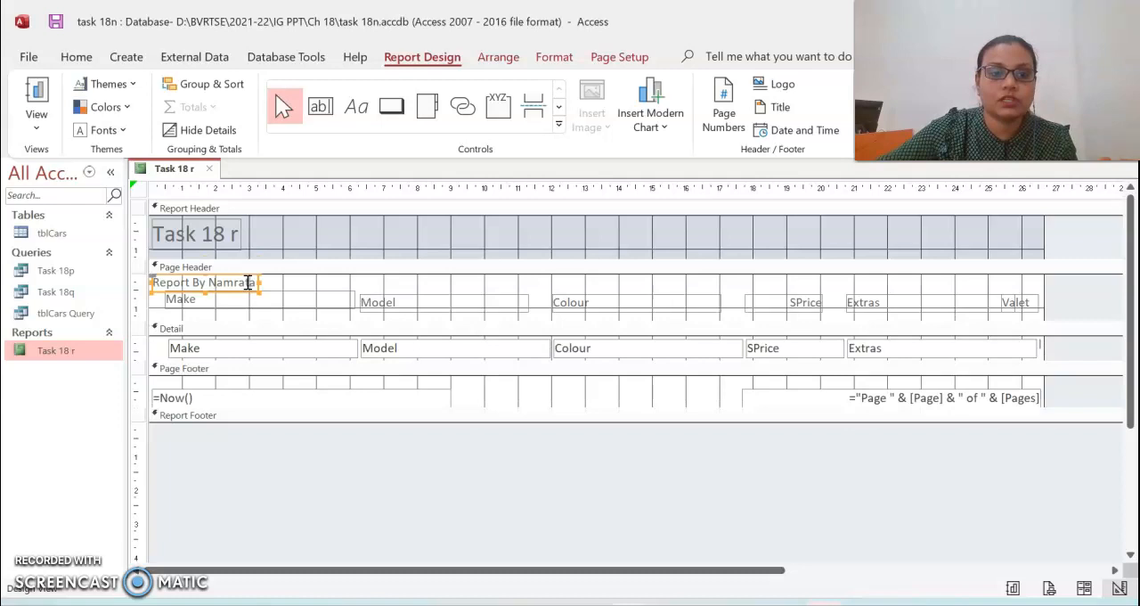
- Copy the title from the PDF task and replace the report header title with "All Ford cars in stock"
key(alt+Tab)
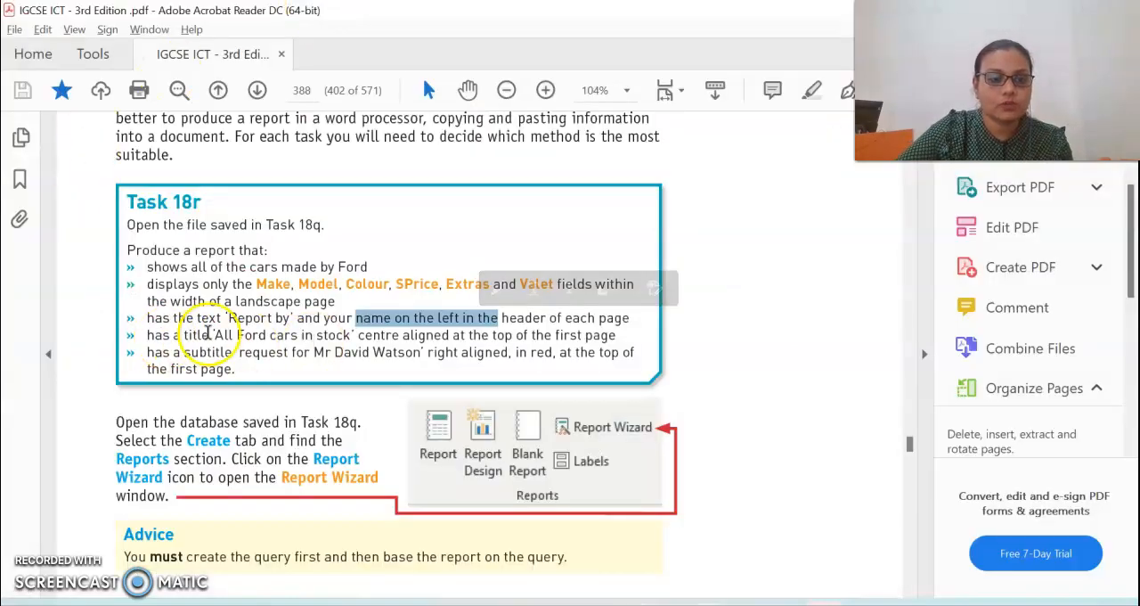
drag(223, 336, 341, 345)
key(ctrl+c)
key(alt+Tab)
click(219, 234)
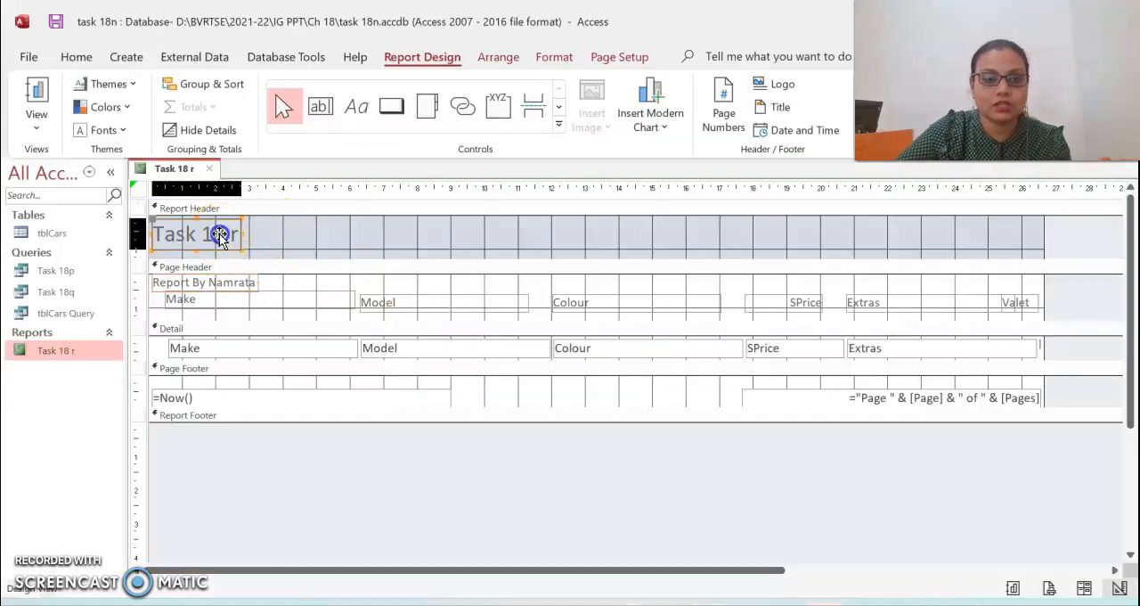
drag(235, 233, 117, 233)
key(ctrl+v)
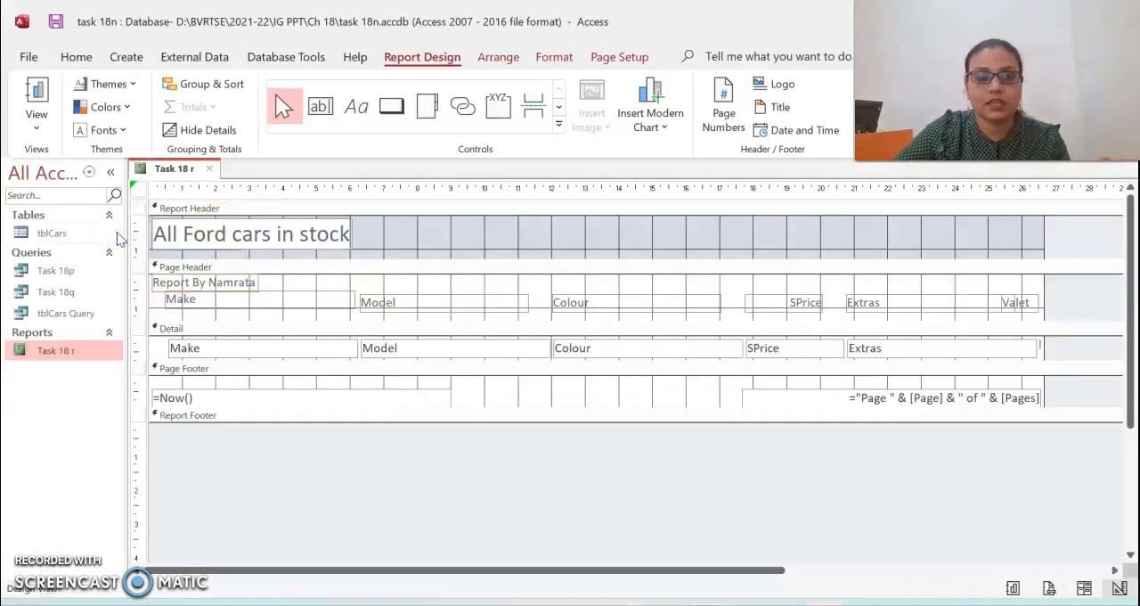
- Centre-align the report title and stretch its label across the full width of the report header
click(547, 56)
click(321, 122)
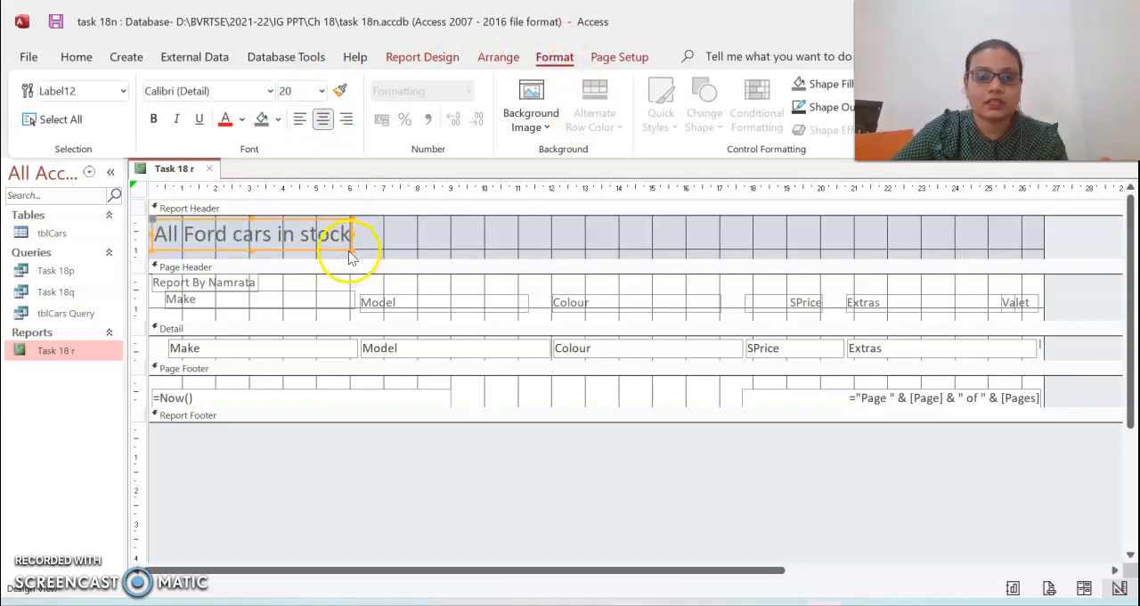
drag(353, 249, 1038, 248)
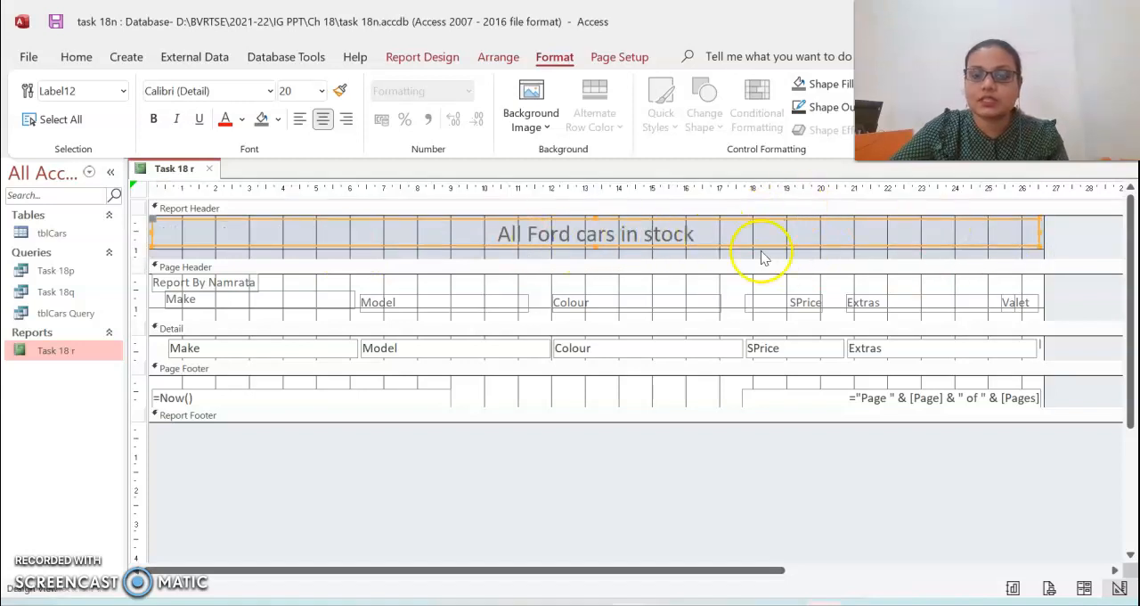
- Copy the subtitle text, "request for" plus the customer's name, from the PDF task and return to the report design
key(alt+Tab)
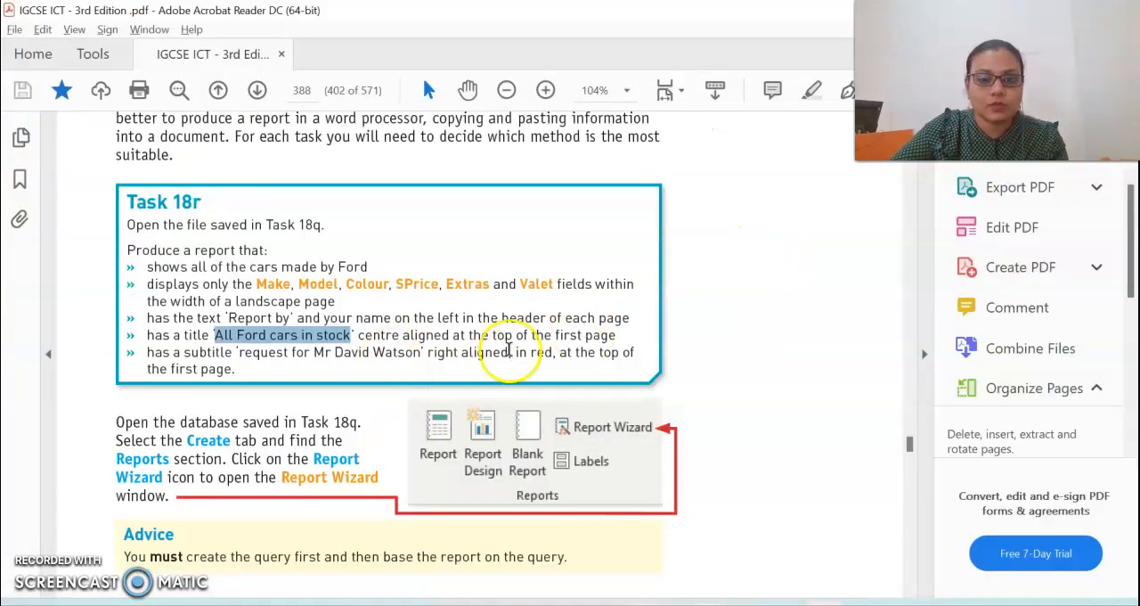
click(208, 353)
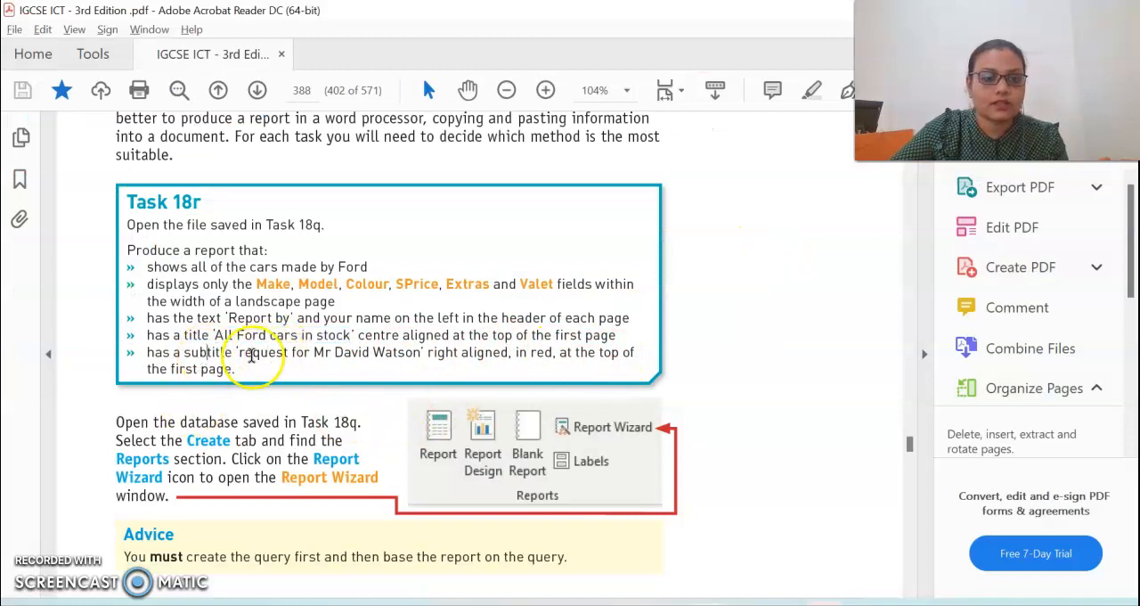
drag(240, 352, 388, 354)
key(ctrl+c)
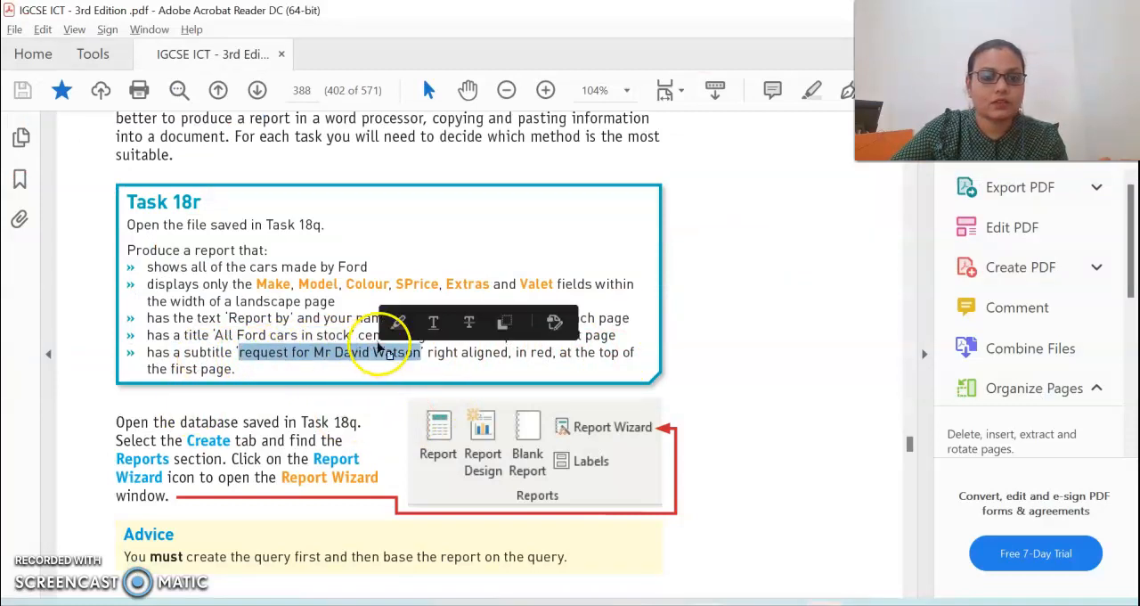
key(alt+Tab)
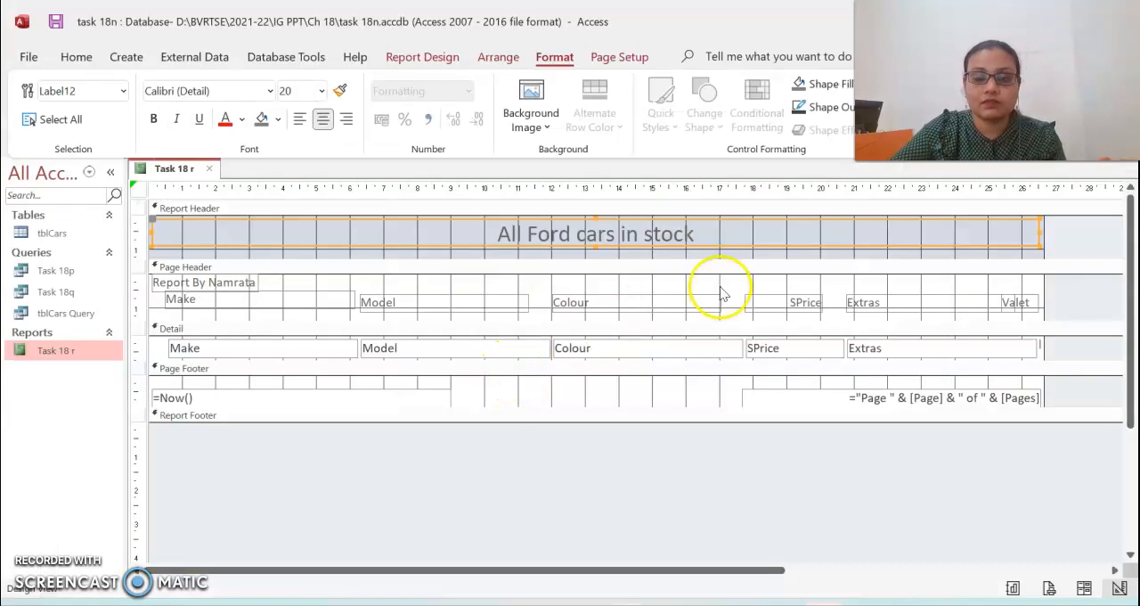
key(alt+Tab)
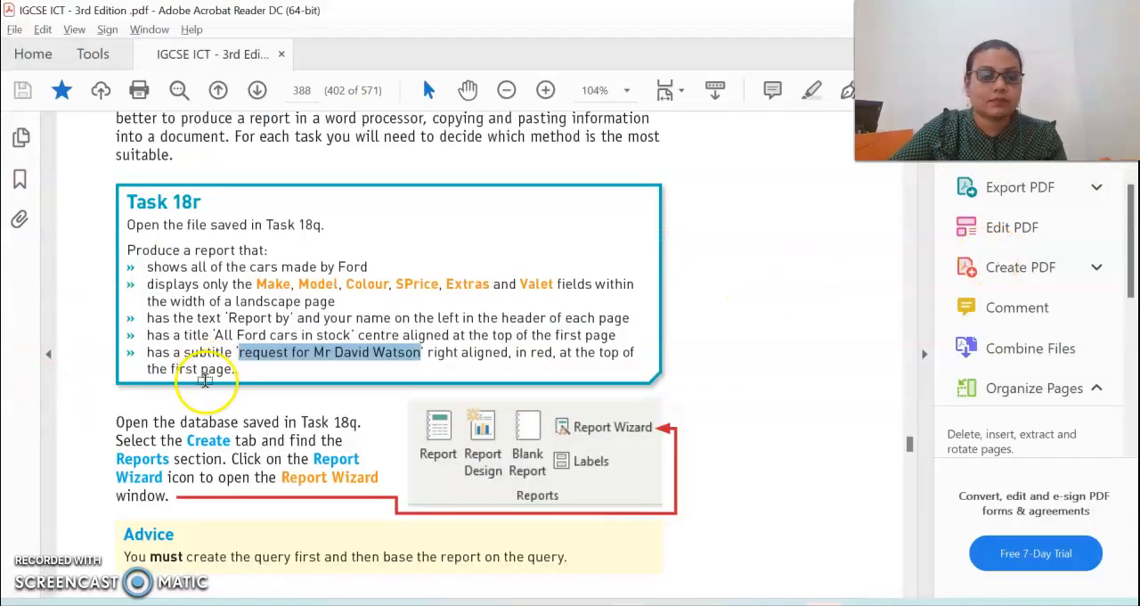
key(alt+Tab)
- Increase the report header's height to make room for a subtitle beneath the title
click(832, 251)
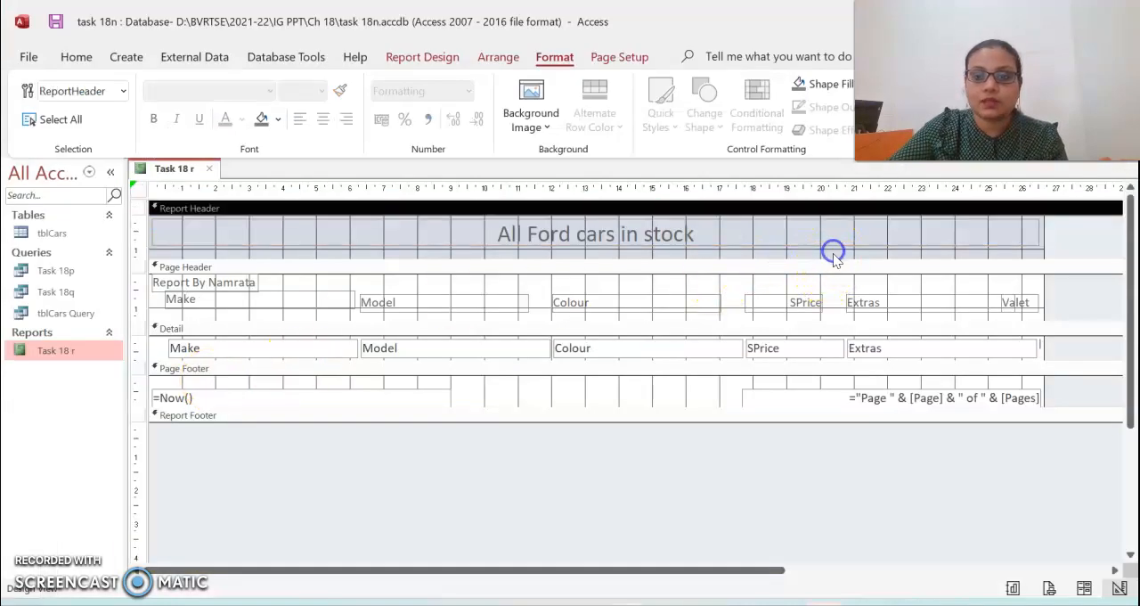
drag(140, 260, 141, 279)
click(538, 243)
click(533, 277)
- Add a label beneath the title in the report header and paste the copied subtitle text into it
click(426, 56)
click(354, 107)
click(786, 259)
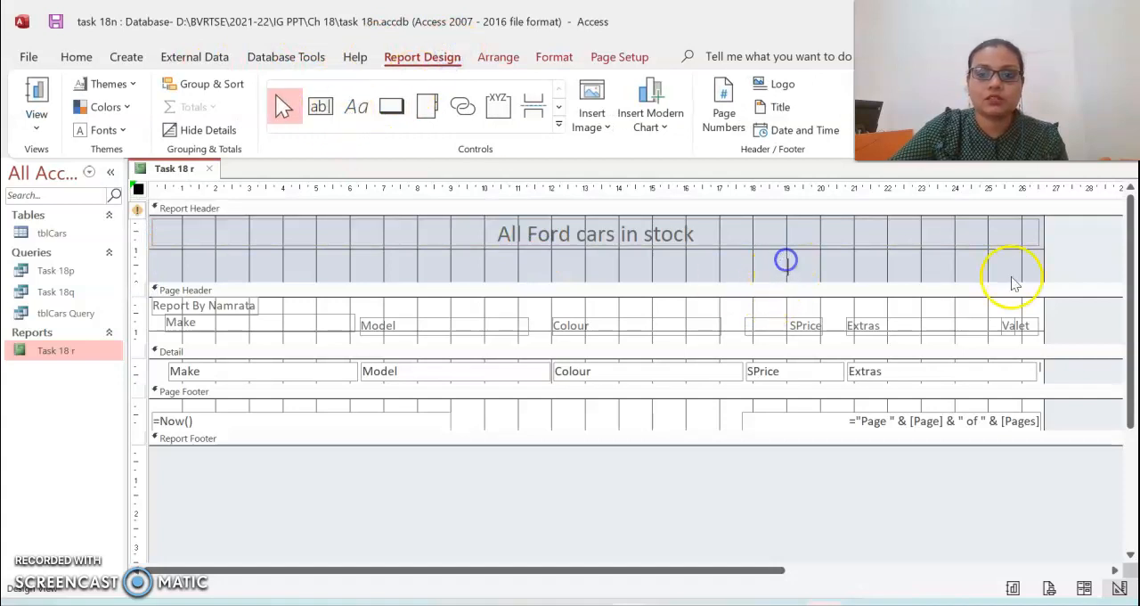
key(ctrl+v)
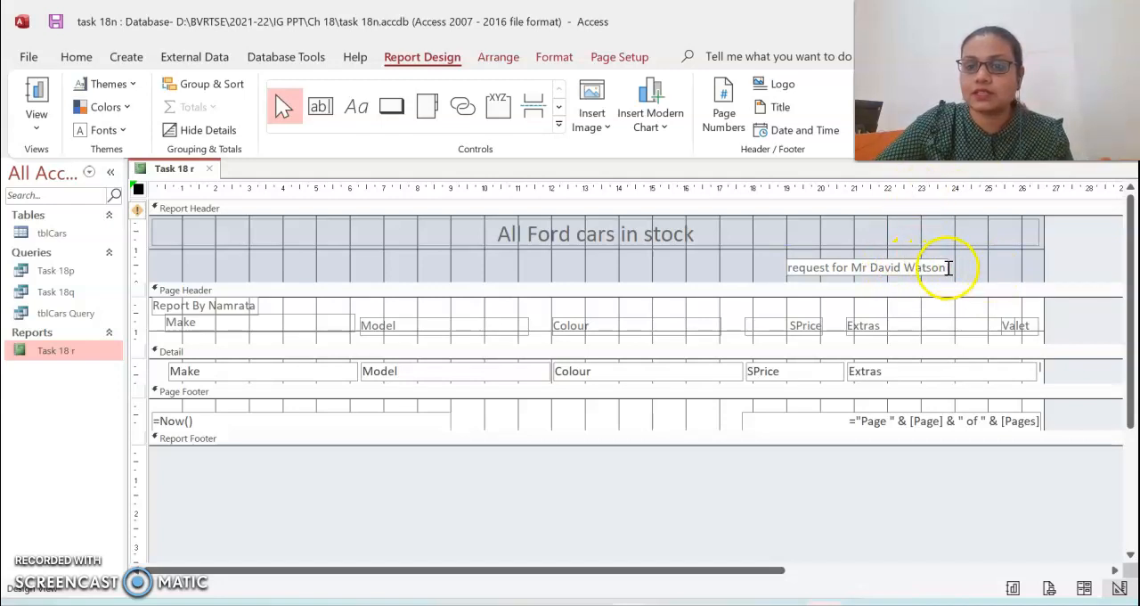
- Set the subtitle's font colour to red and check the remaining subtitle requirements in the PDF task
drag(943, 267, 794, 270)
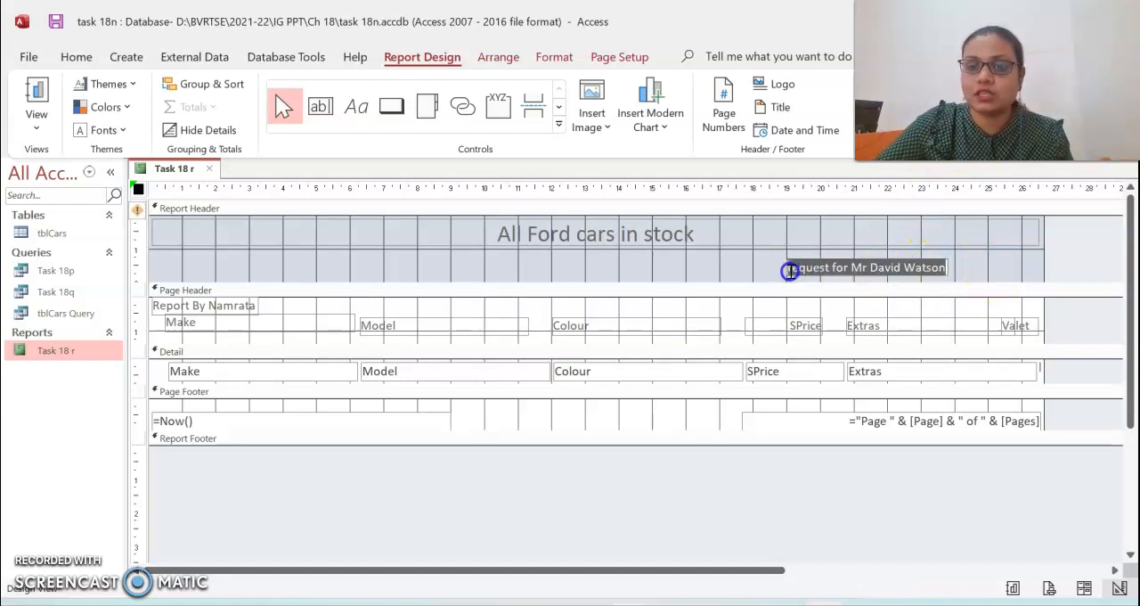
click(552, 59)
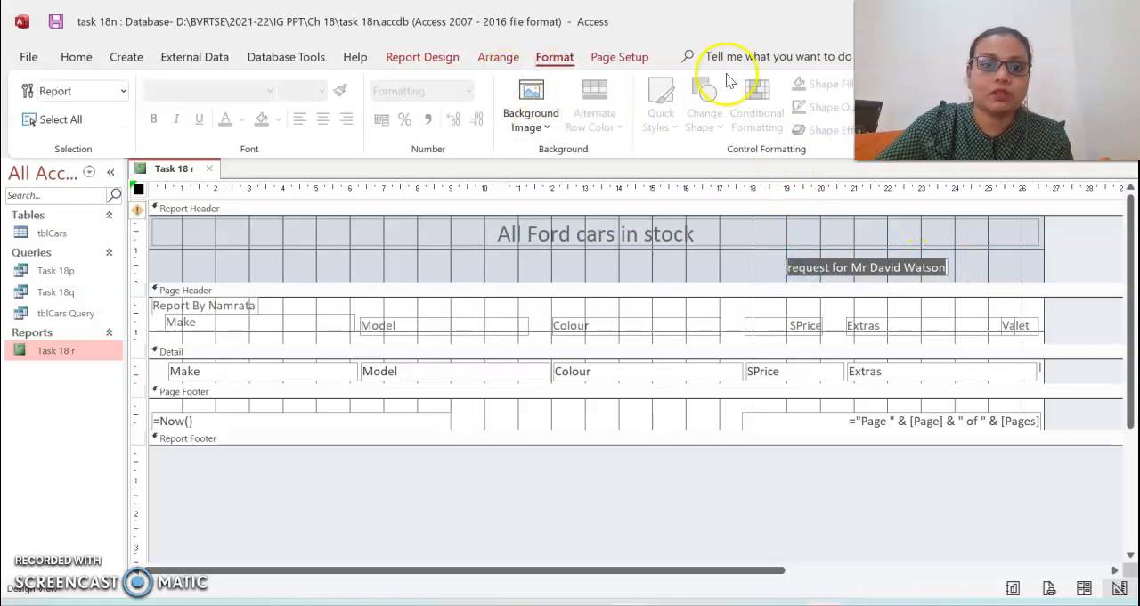
click(830, 272)
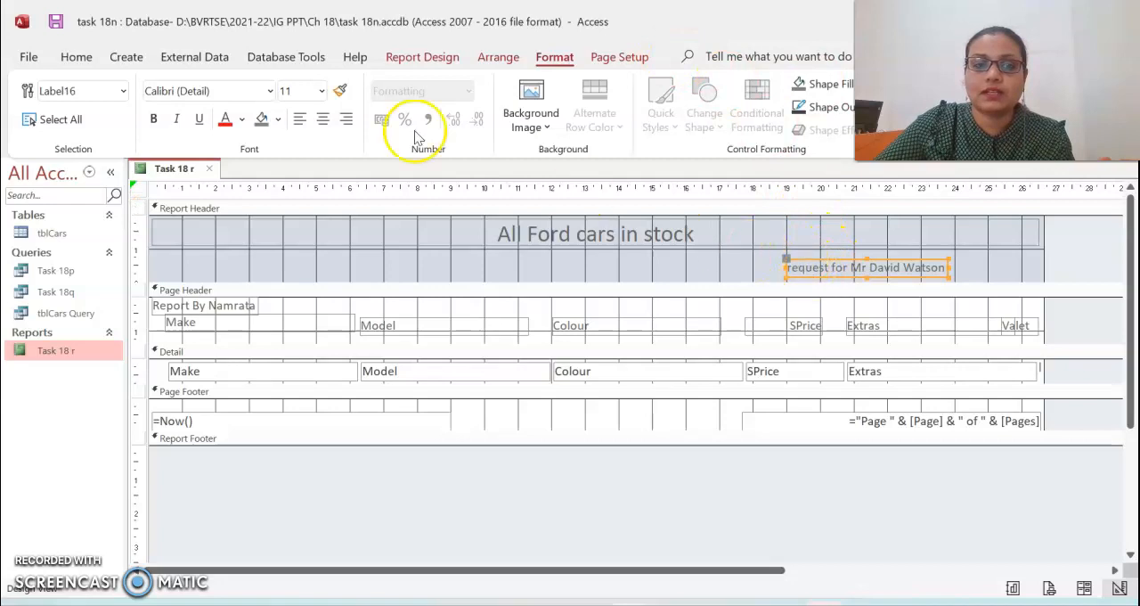
click(227, 121)
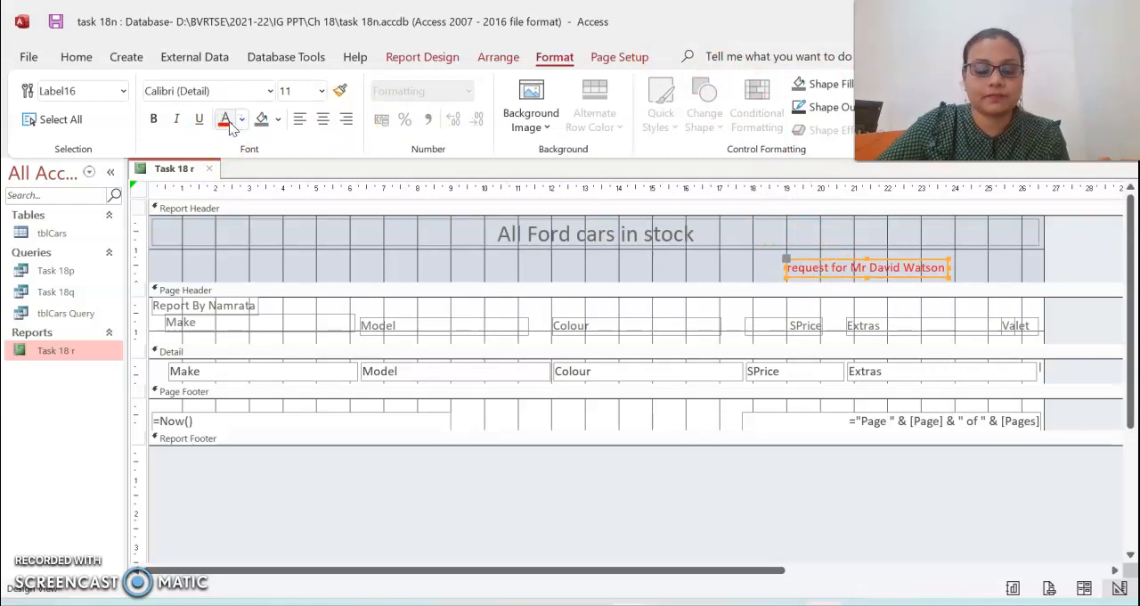
key(alt+Tab)
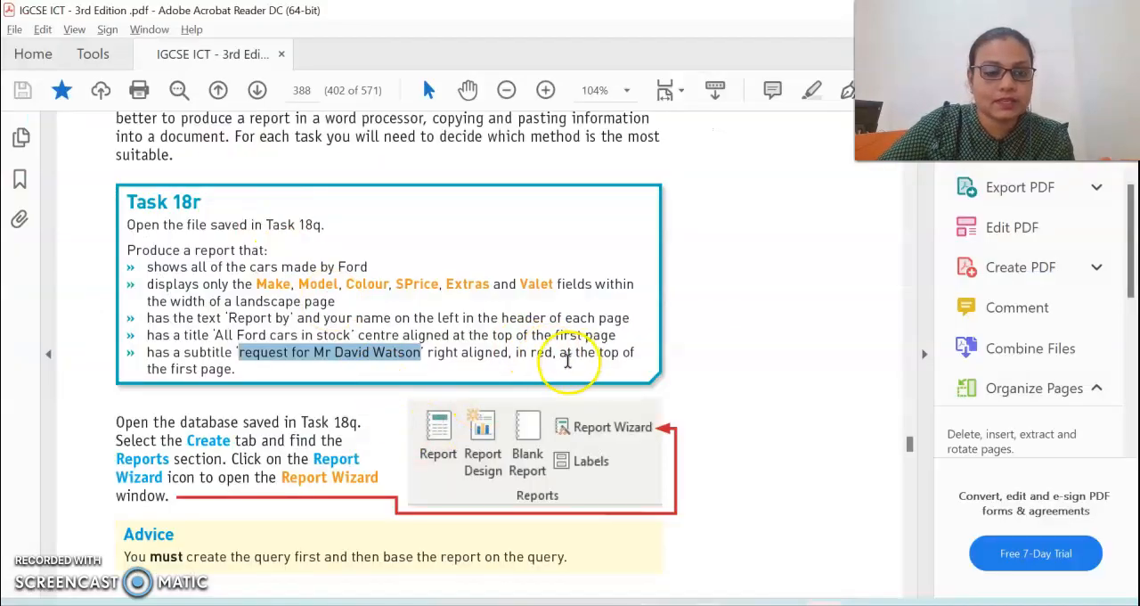
key(alt+Tab)
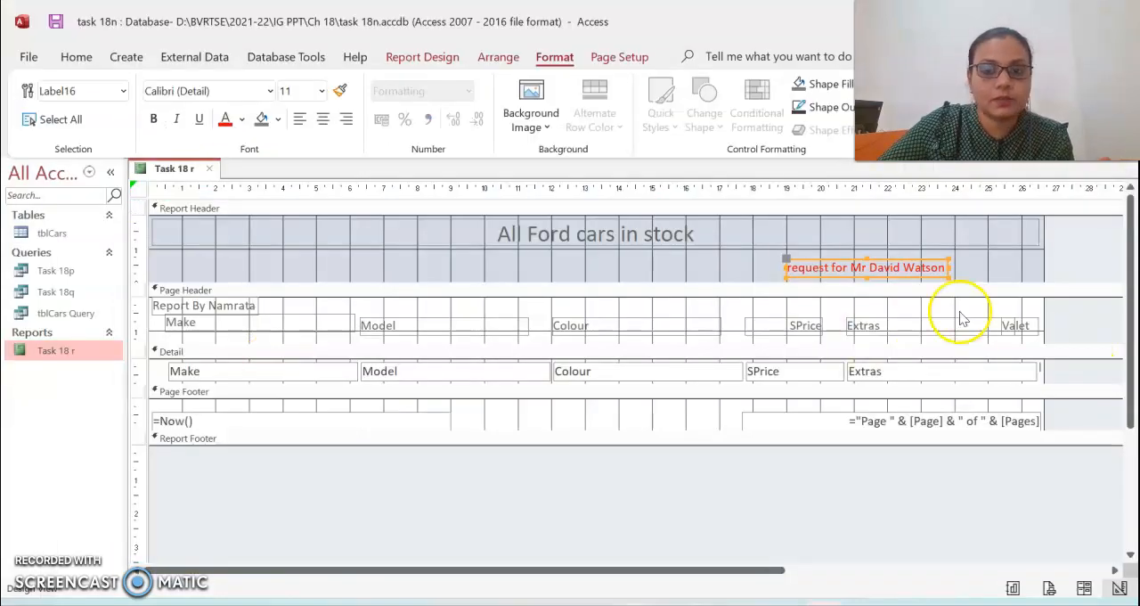
- Right-align the subtitle and enlarge its label to the report's right edge and the bottom of the report header
click(900, 261)
drag(789, 266, 941, 254)
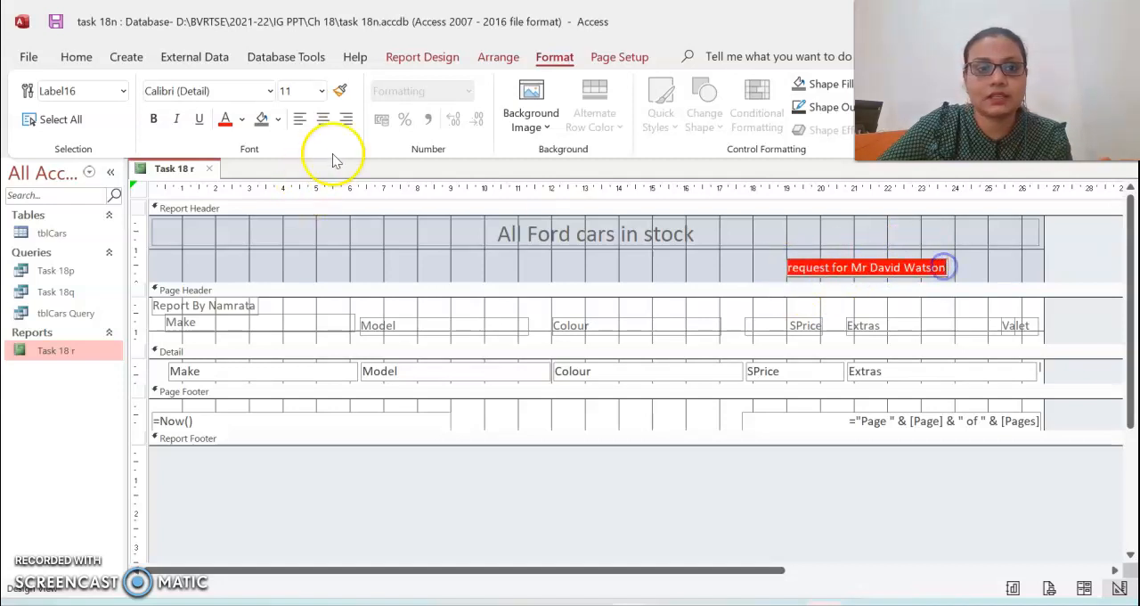
click(349, 120)
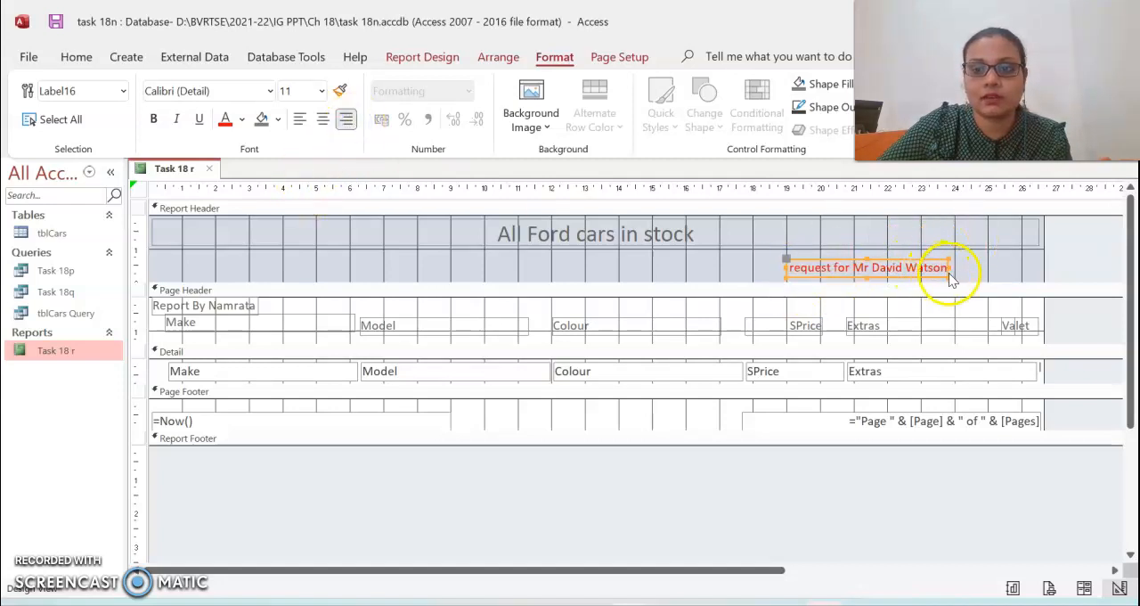
drag(947, 274, 1037, 269)
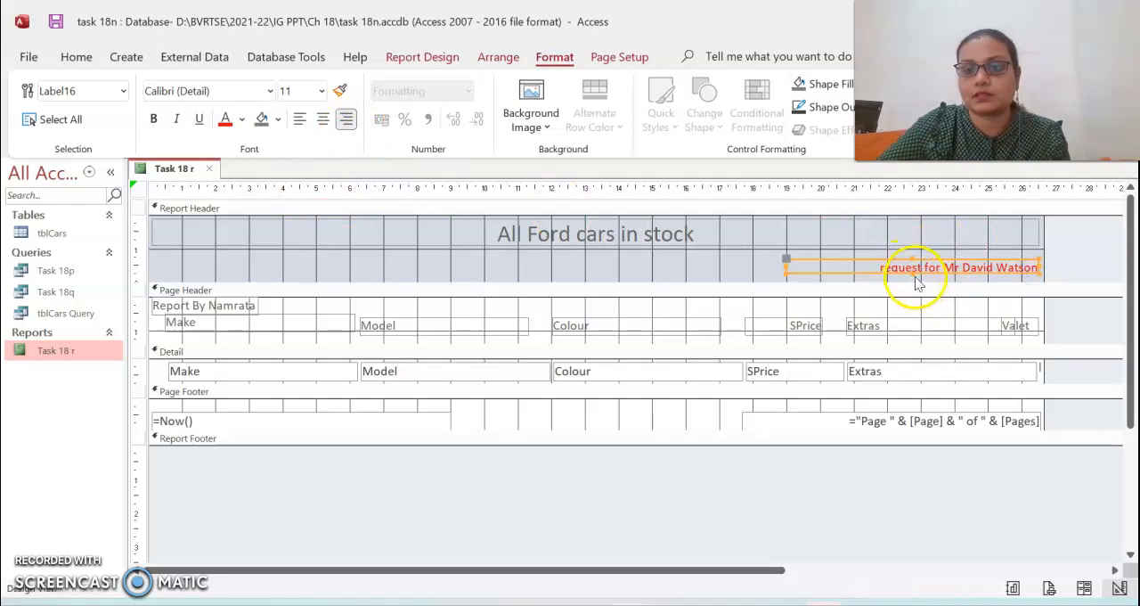
drag(913, 273, 914, 282)
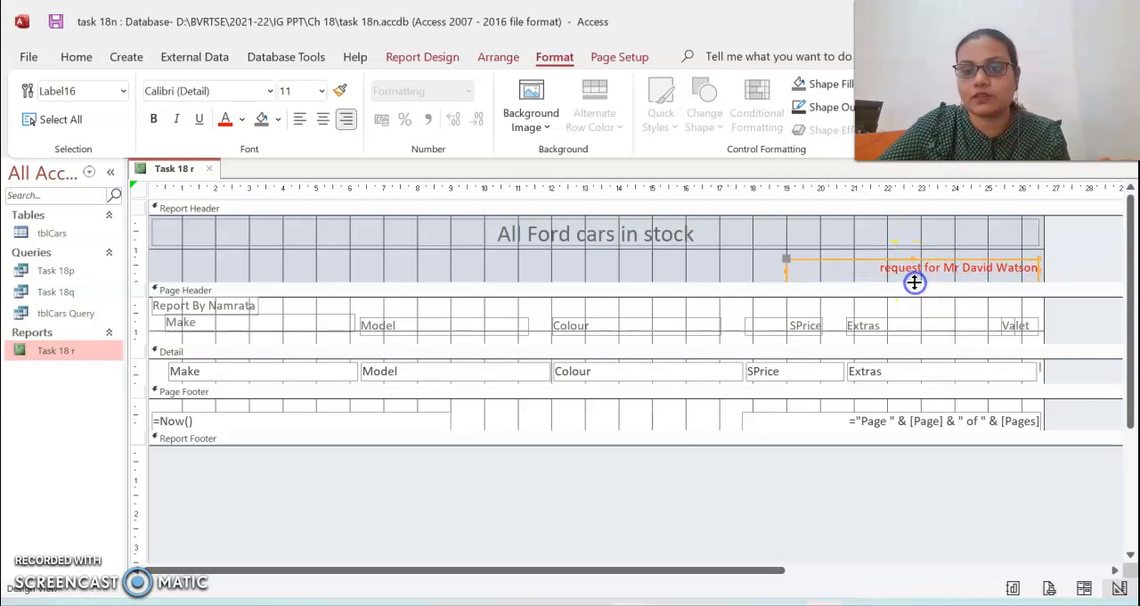
- Review the Task 18r requirements and the finished report example in the PDF, and compare them with the report design
key(alt+Tab)
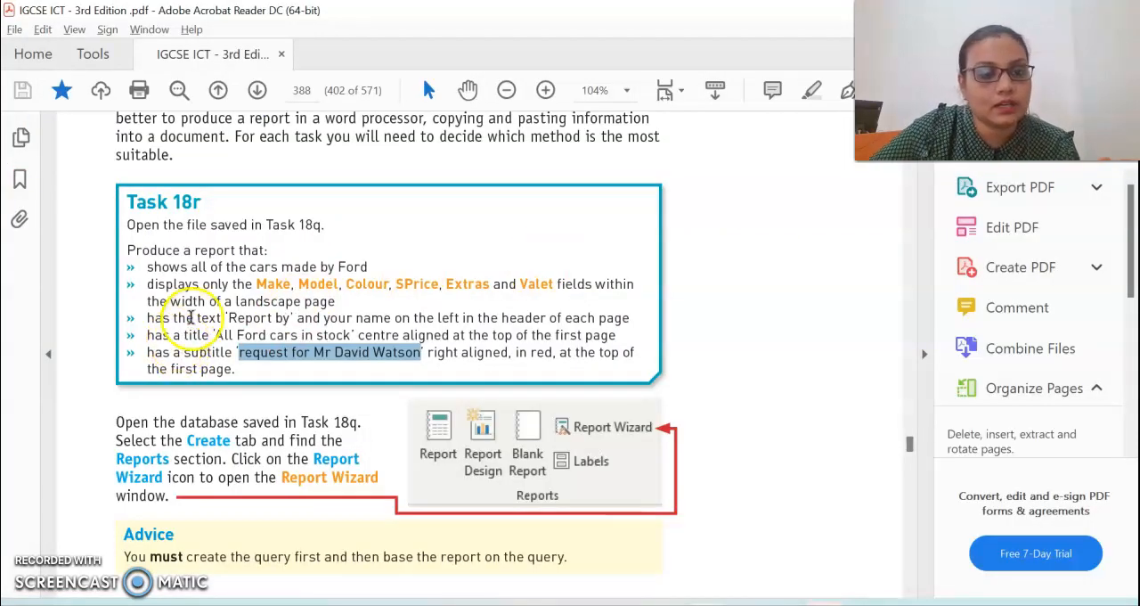
drag(190, 203, 250, 199)
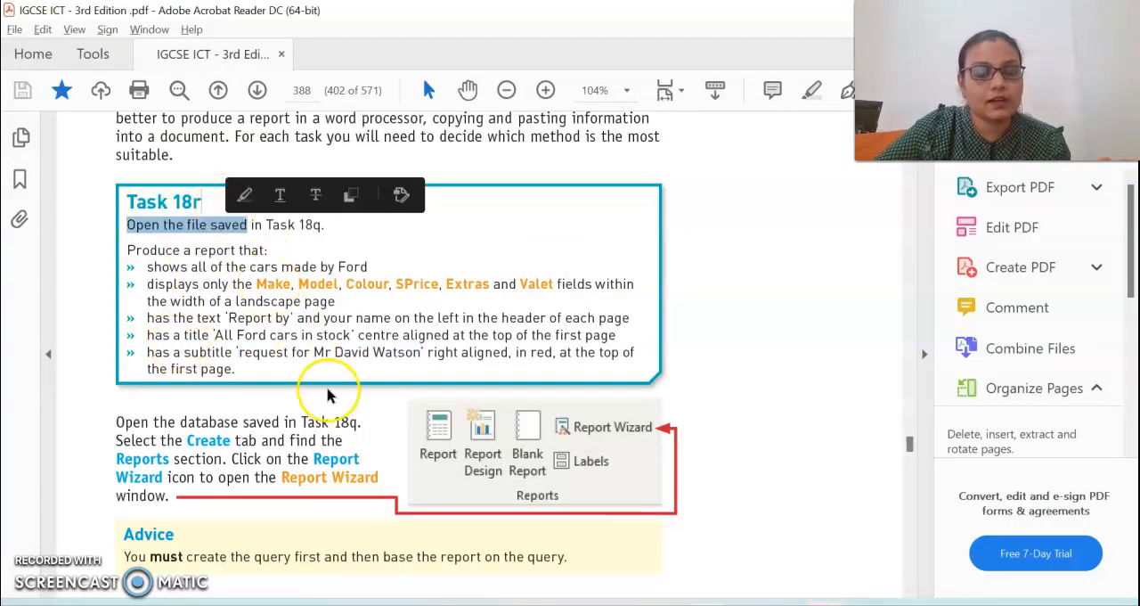
scroll(336, 394, down, 1)
scroll(337, 394, down, 10)
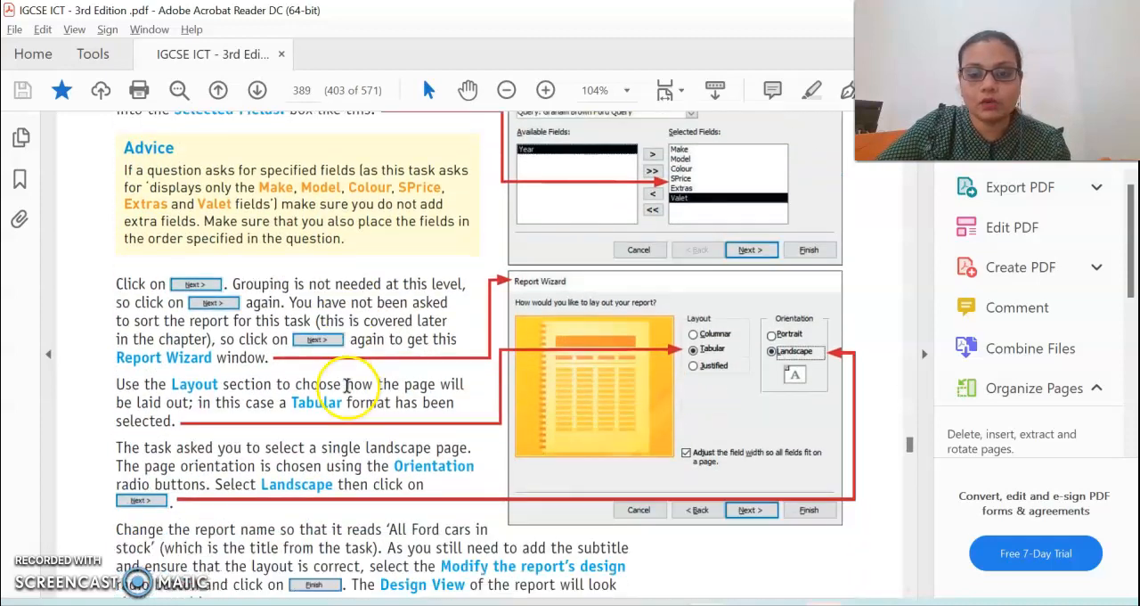
scroll(362, 378, down, 10)
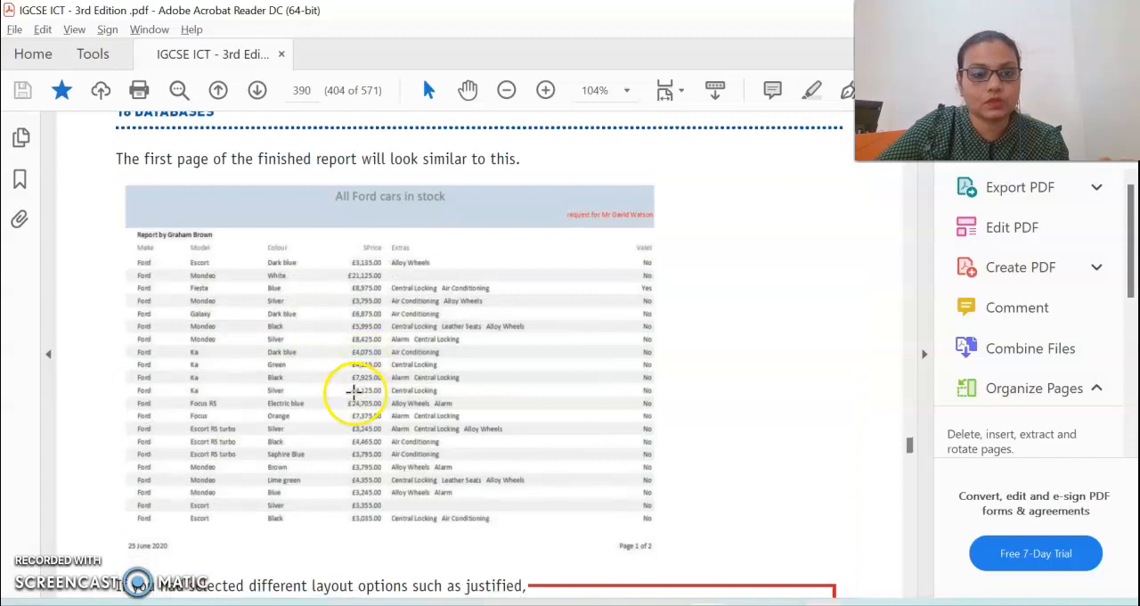
key(alt+Tab)
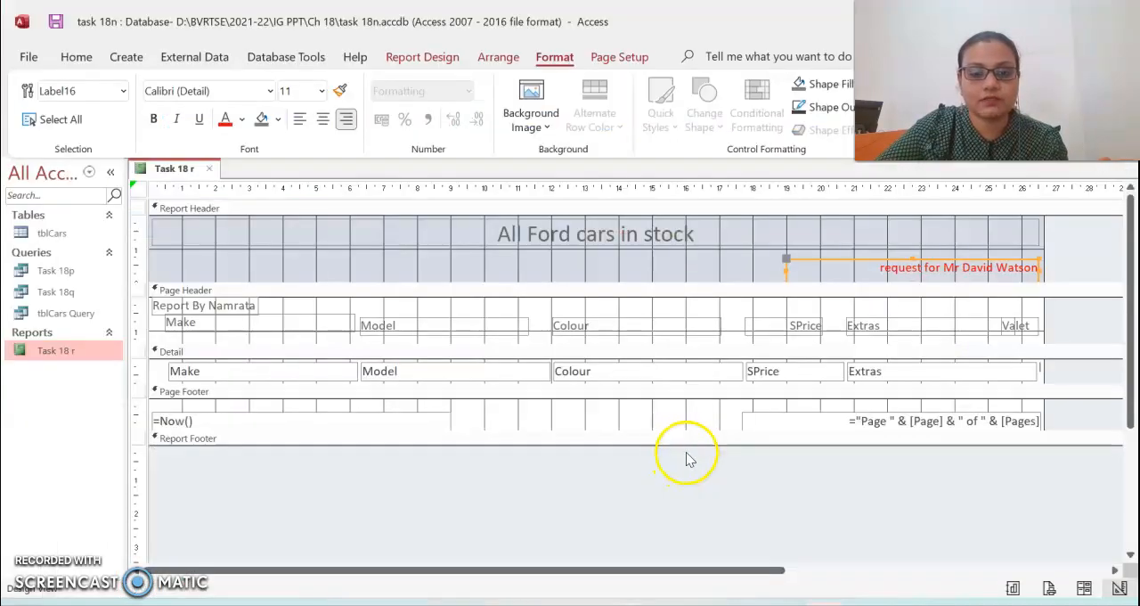
scroll(563, 417, down, 1)
scroll(563, 417, up, 1)
key(alt+Tab)
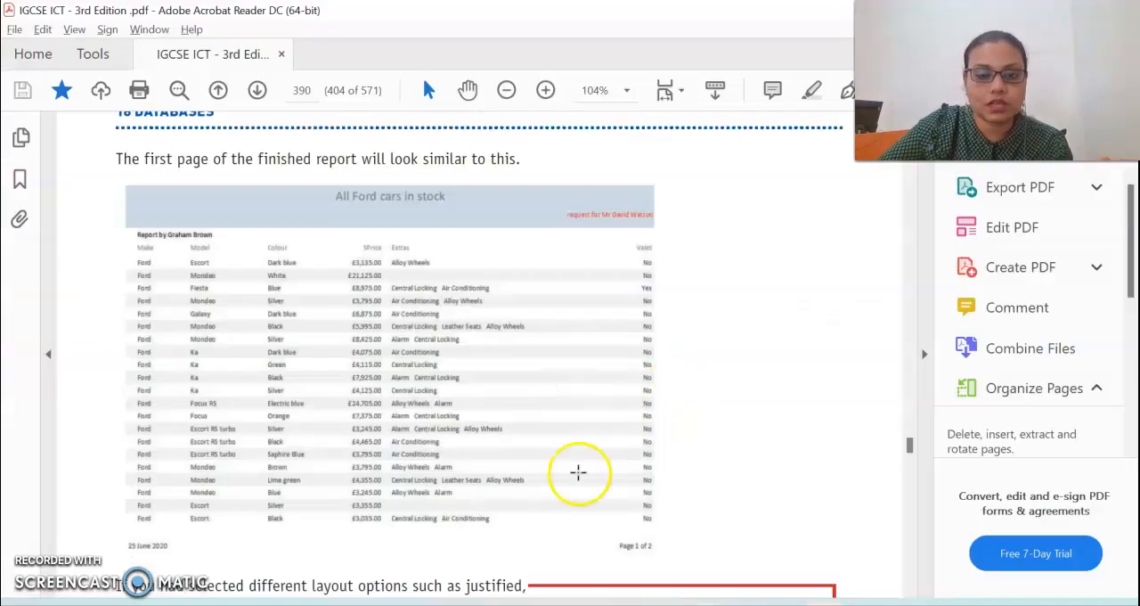
scroll(578, 472, down, 3)
key(alt+Tab)
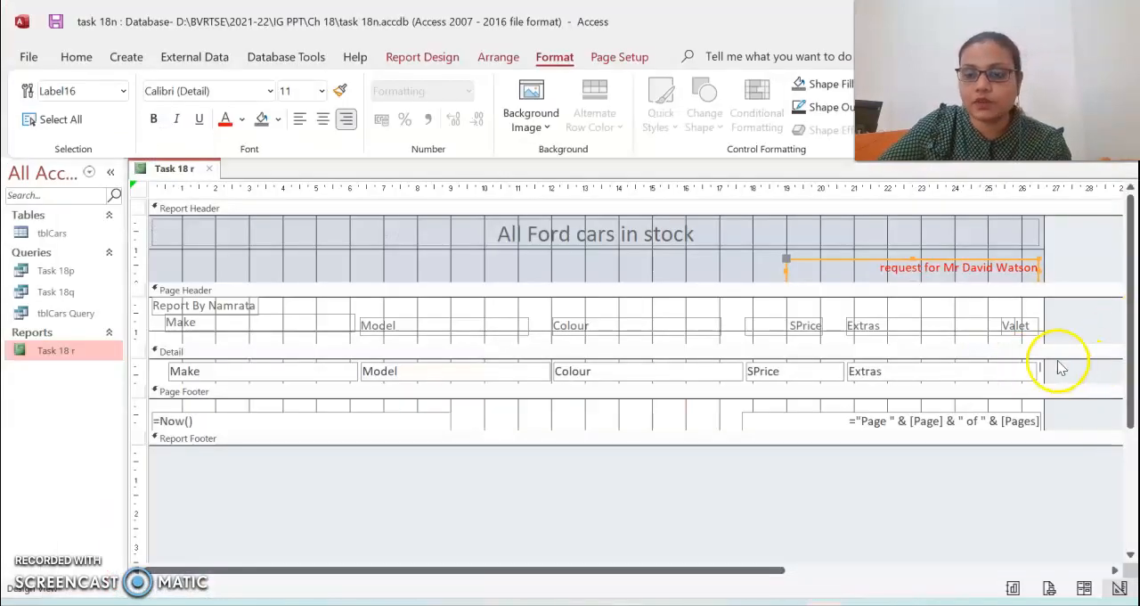
- Move the Make heading slightly lower beneath the "Report By" label and show the report in Layout View
click(299, 323)
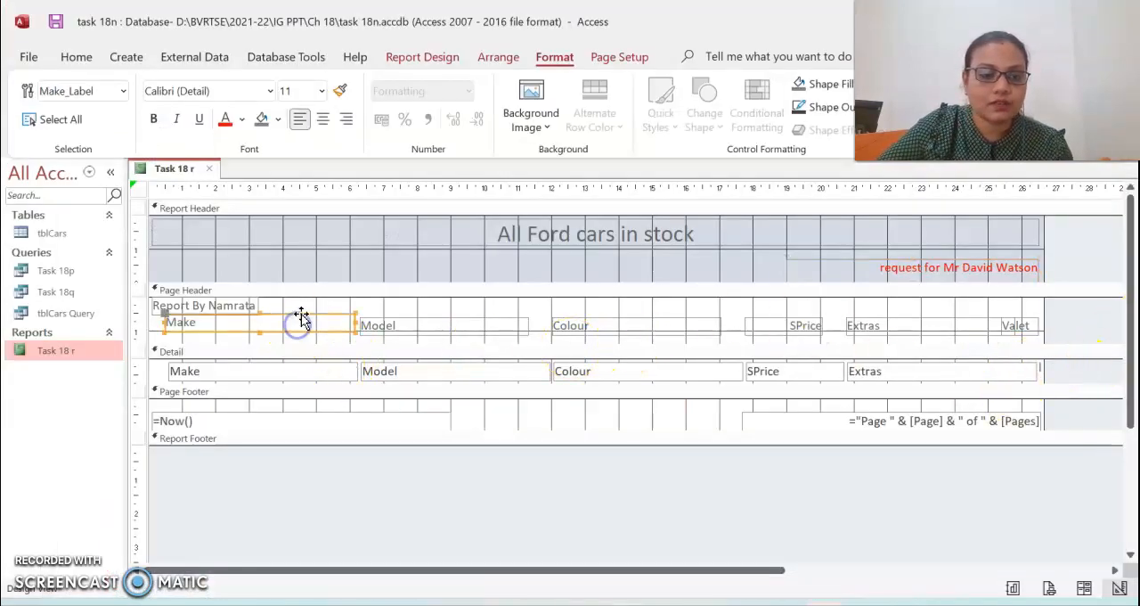
drag(303, 314, 305, 318)
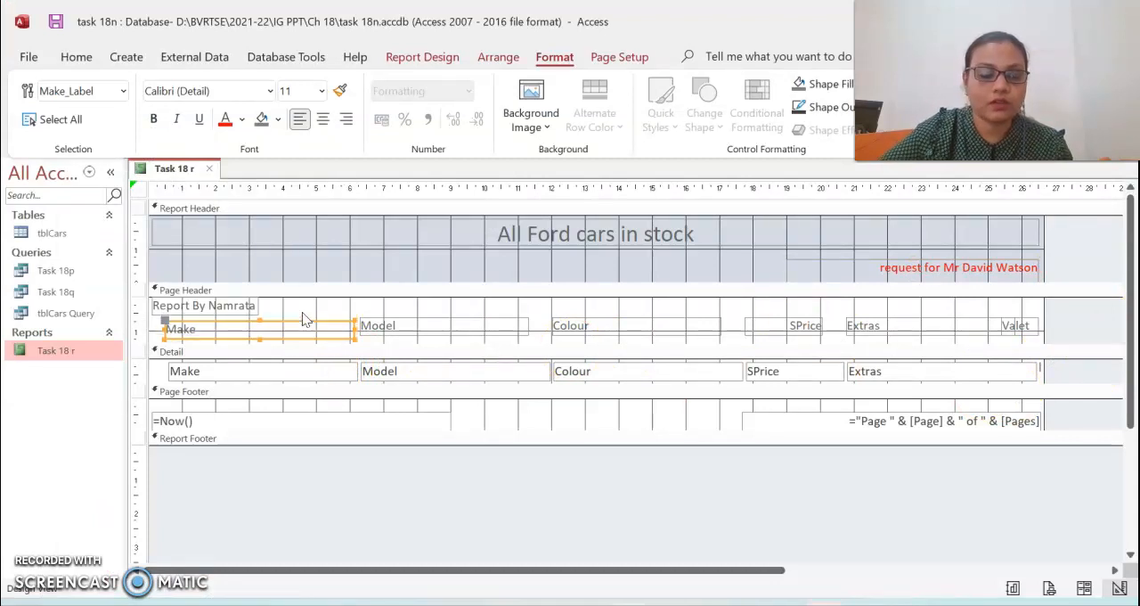
right_click(44, 354)
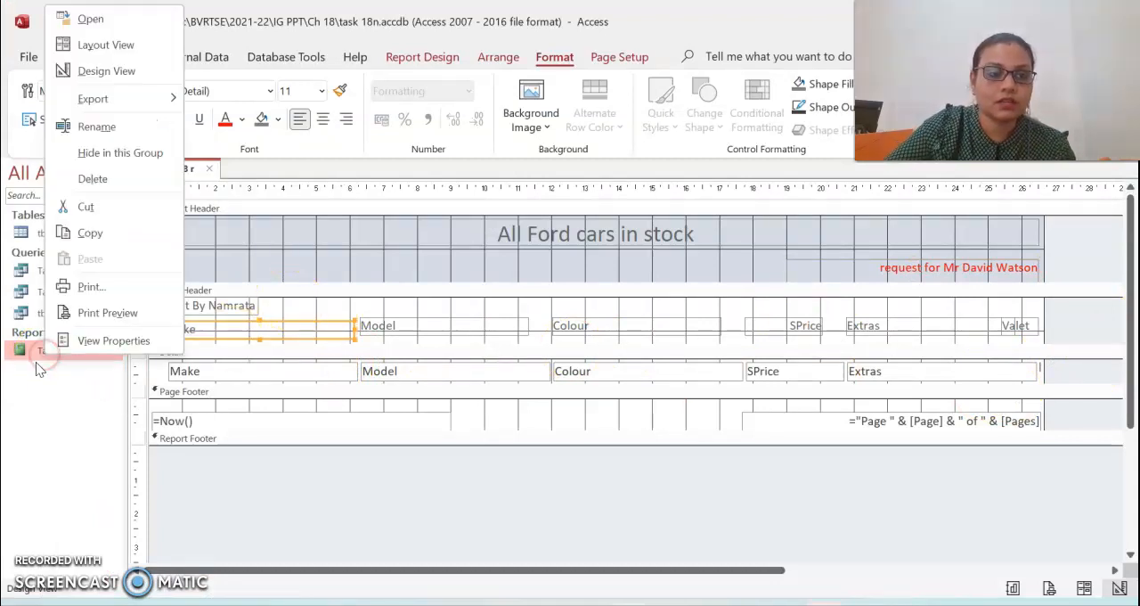
click(107, 46)
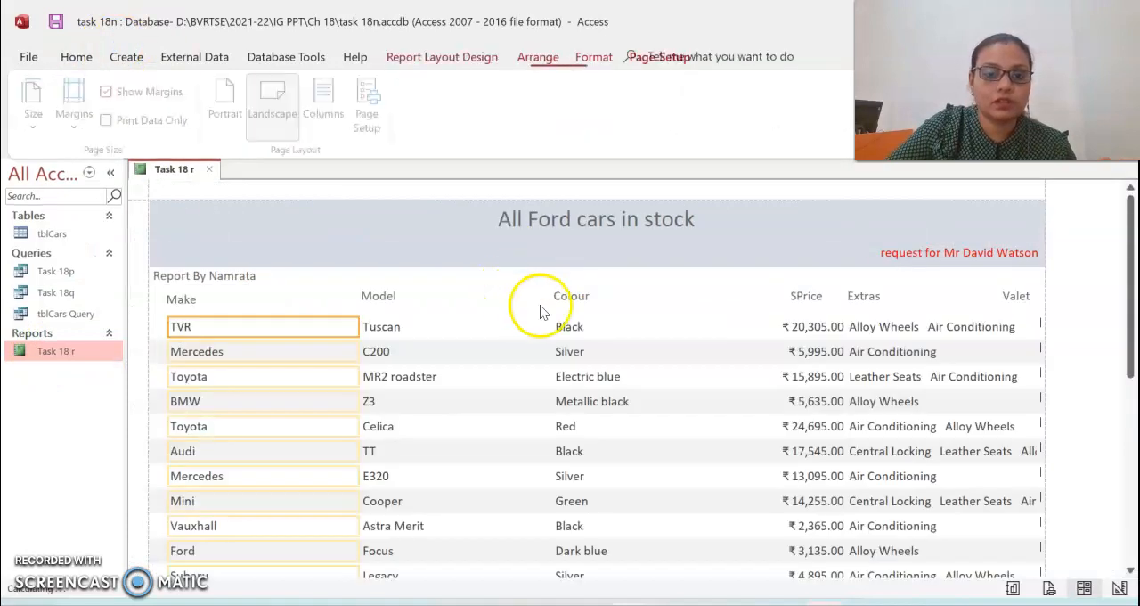
- Move the Model heading and the Model data column left, closer to the Make column
click(398, 299)
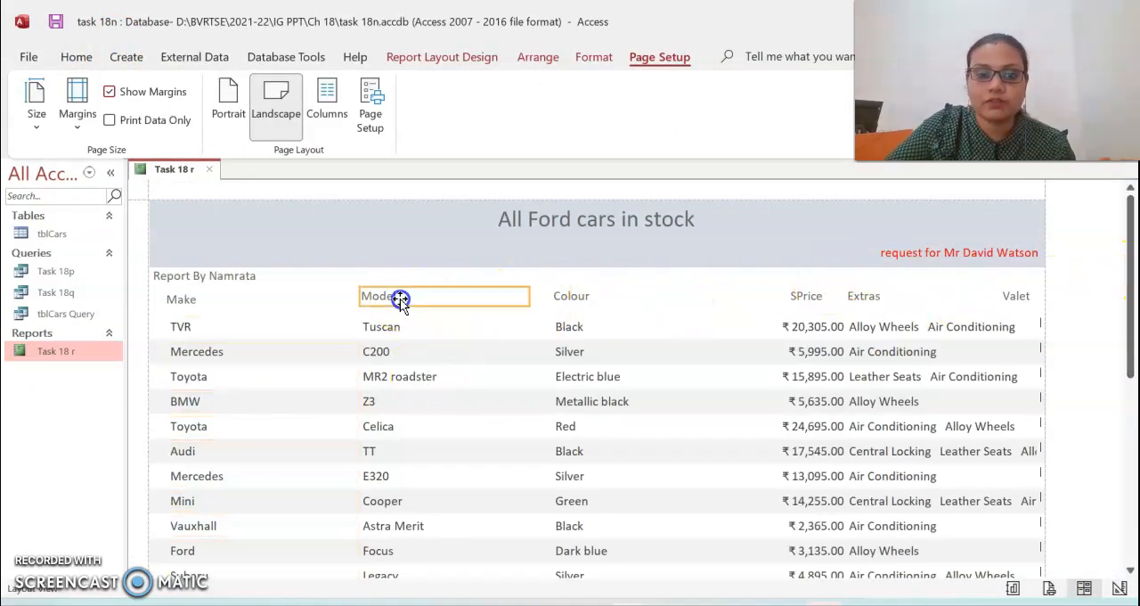
drag(334, 299, 333, 296)
click(390, 326)
drag(396, 326, 297, 328)
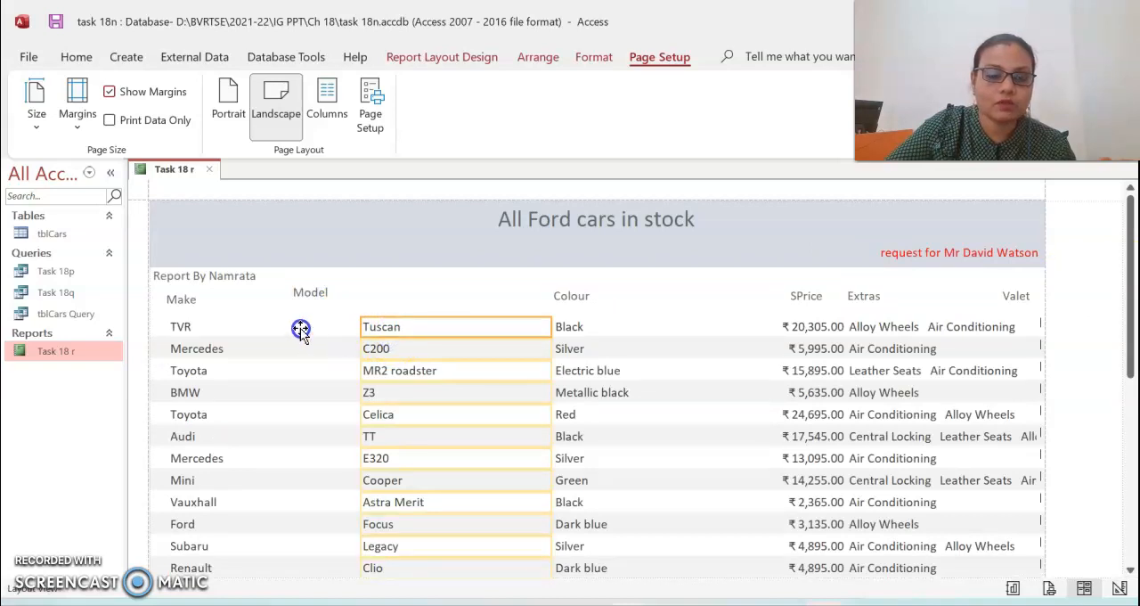
- Move the Colour heading and the Colour data column left, closer to the Model column
click(566, 297)
drag(504, 296, 503, 298)
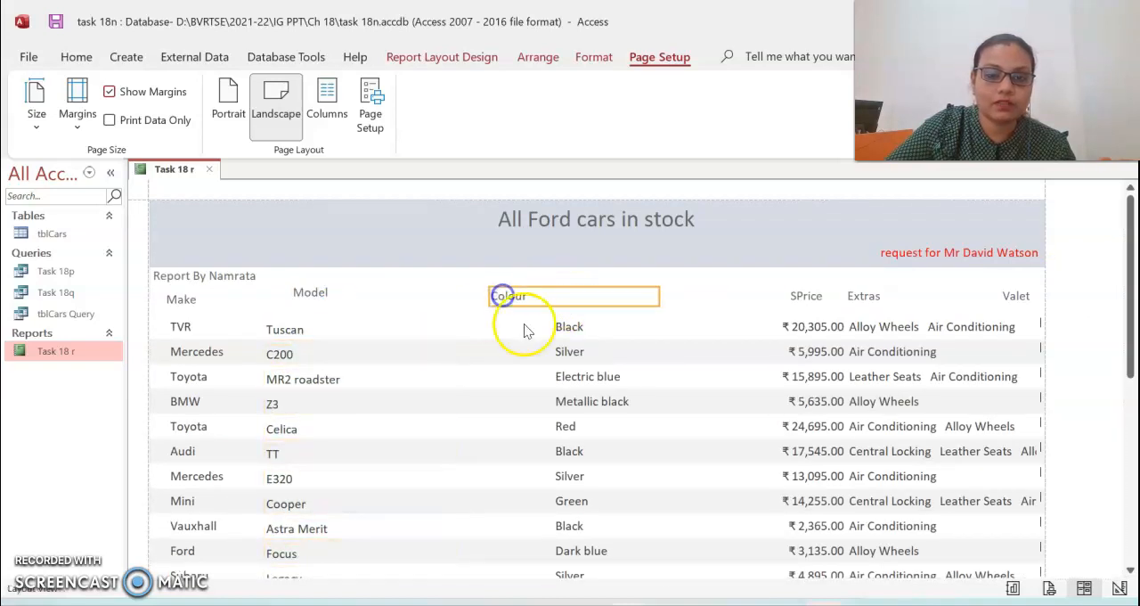
click(559, 326)
drag(444, 323, 441, 324)
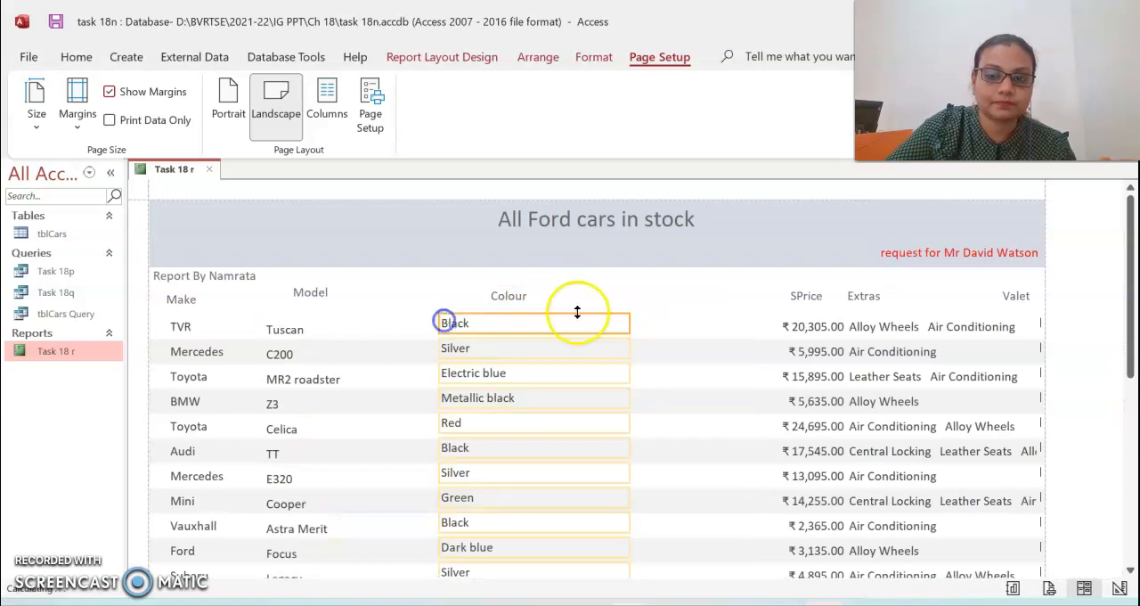
- Move the SPrice heading and the SPrice data column left, closer to the Colour column
click(800, 297)
drag(634, 300, 628, 299)
click(755, 331)
drag(756, 330, 592, 328)
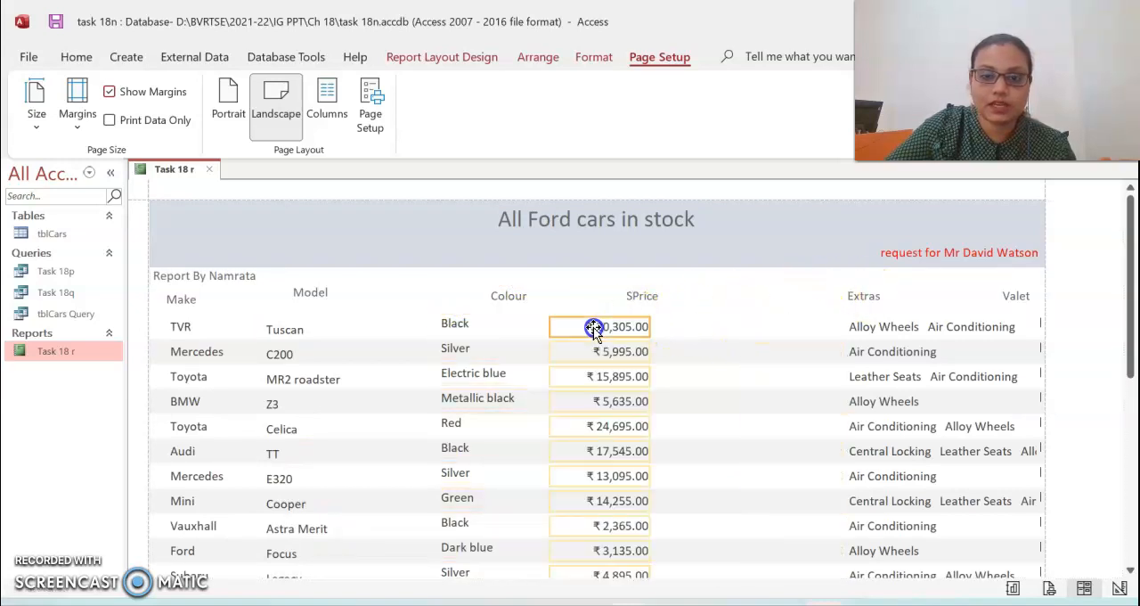
- Move the Extras heading and data column left beside SPrice, and widen the data column to fit all the listed extras
drag(858, 297, 730, 295)
click(866, 328)
drag(865, 328, 700, 326)
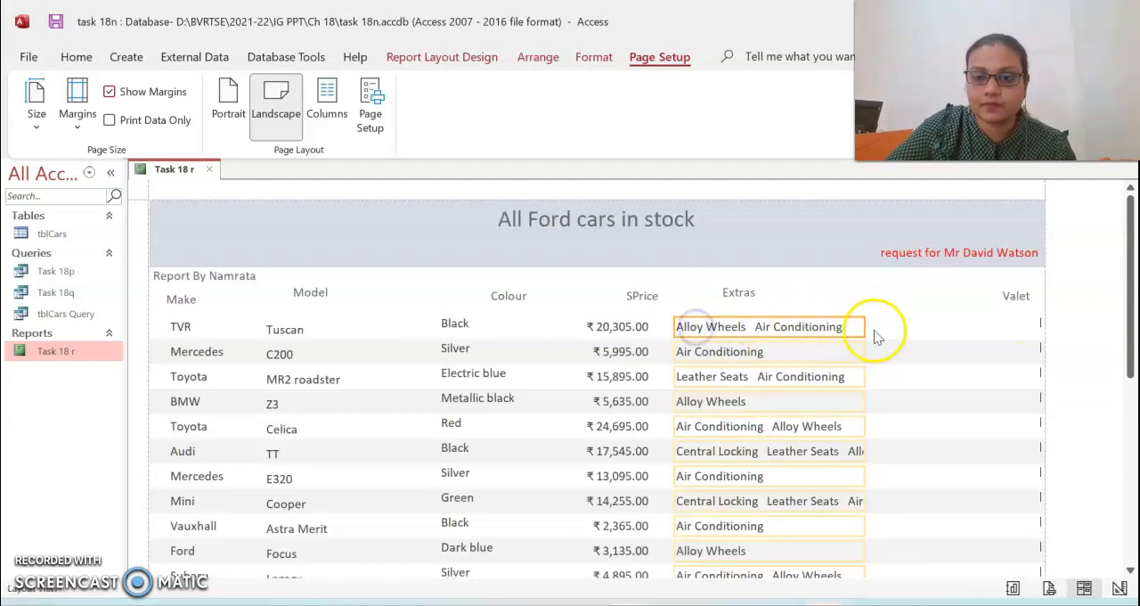
drag(864, 326, 971, 298)
- Move the Valet heading slightly left and widen the Valet data column leftwards to show its check boxes
click(1007, 298)
click(1040, 326)
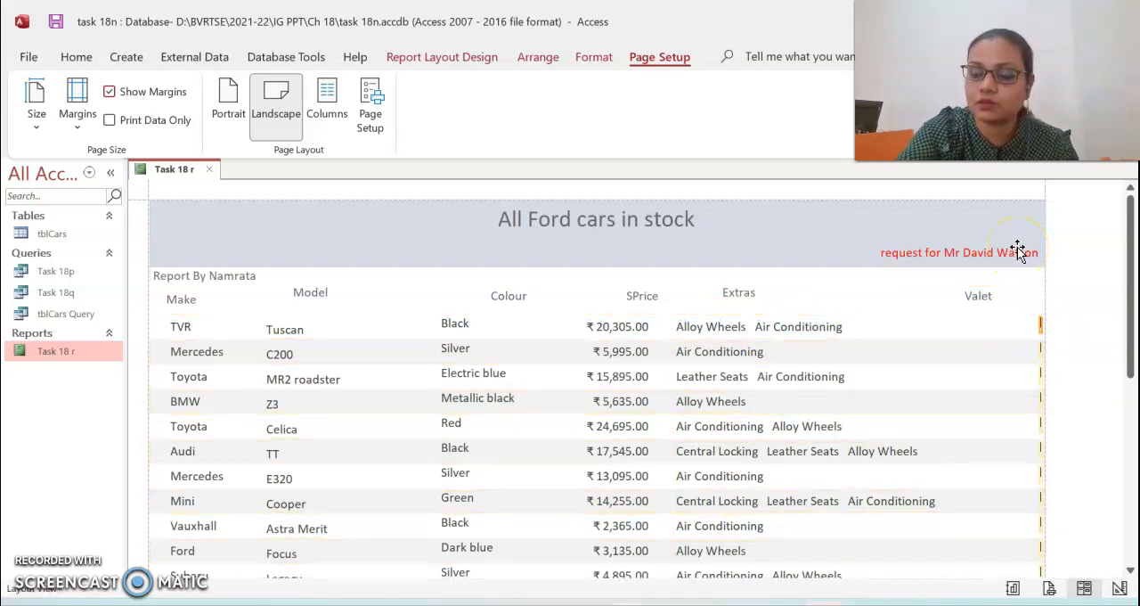
click(1041, 330)
click(1041, 326)
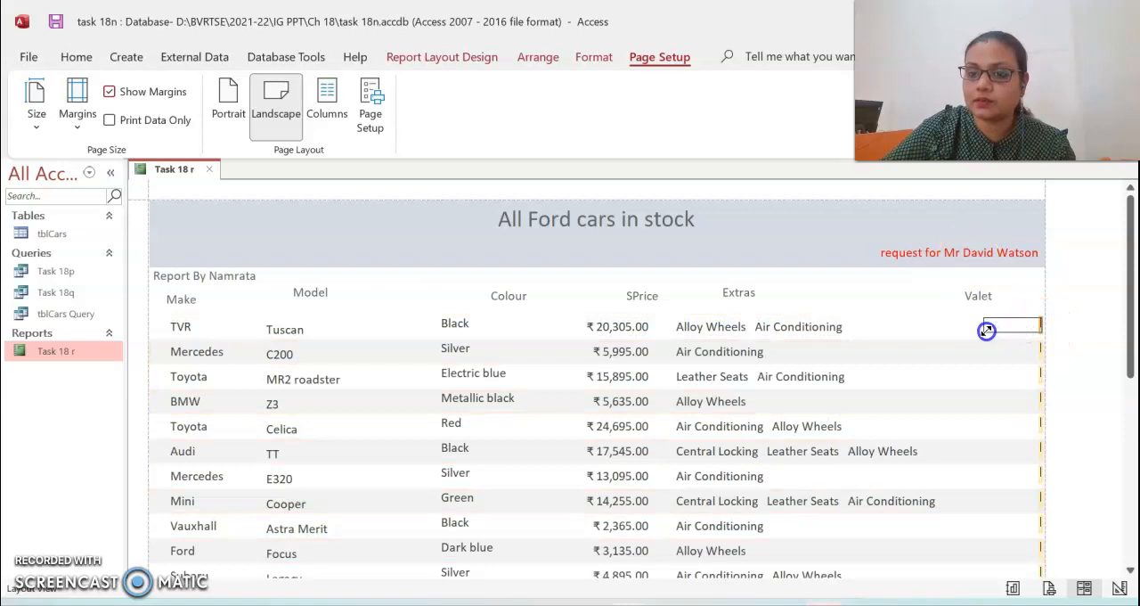
scroll(1018, 484, down, 5)
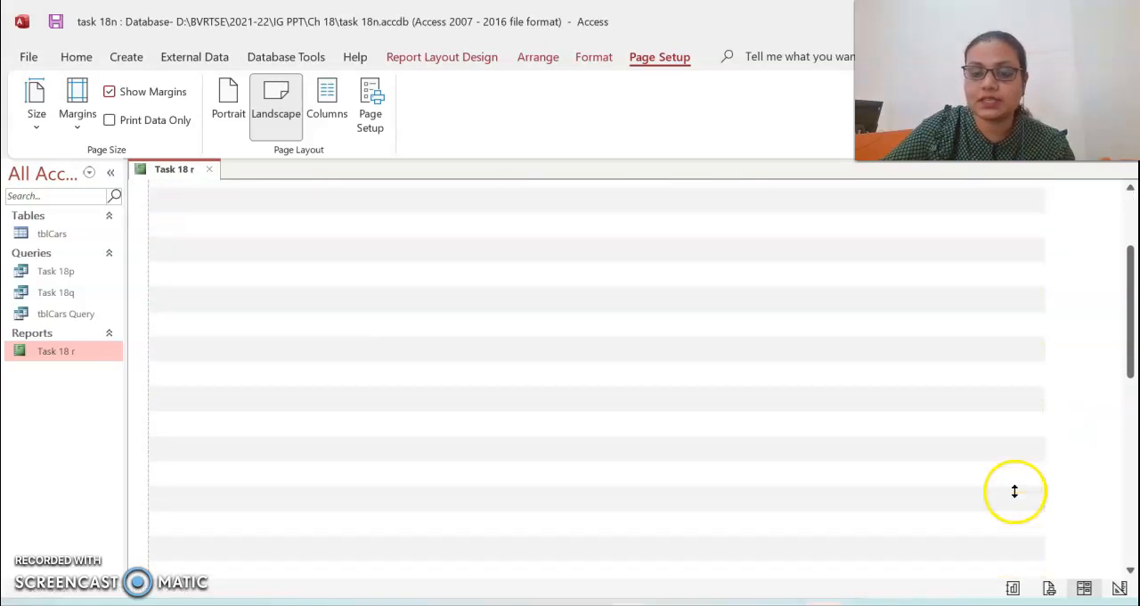
scroll(1009, 486, up, 5)
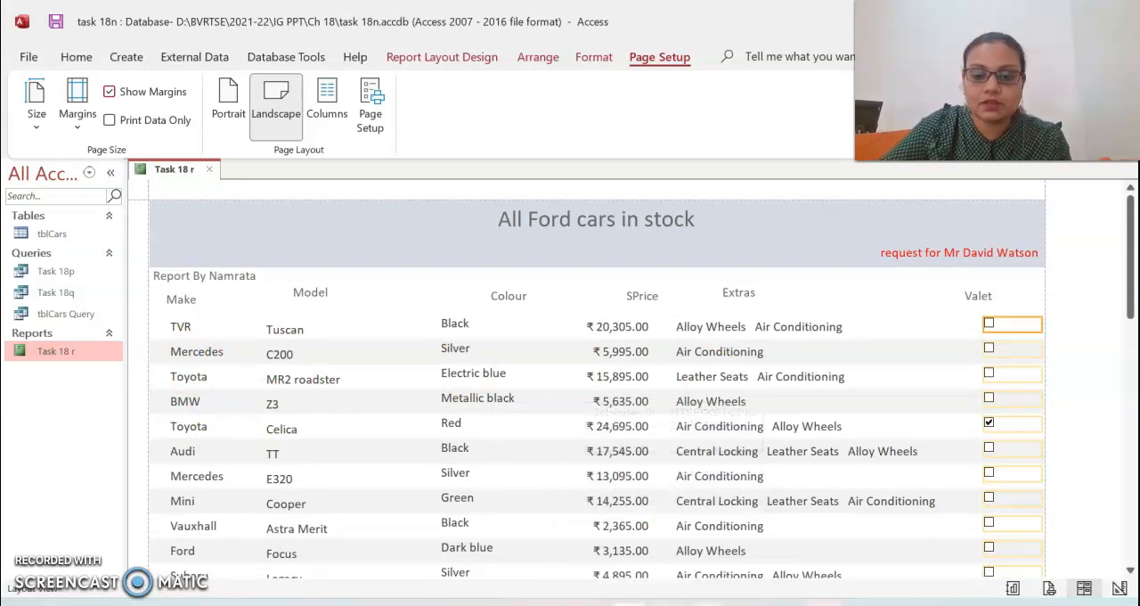
- Switch to the PDF textbook in Acrobat Reader, examine the Task 18s requirements, compare them with the report's page orientation options, and find Task 18t
click(708, 604)
scroll(628, 375, down, 10)
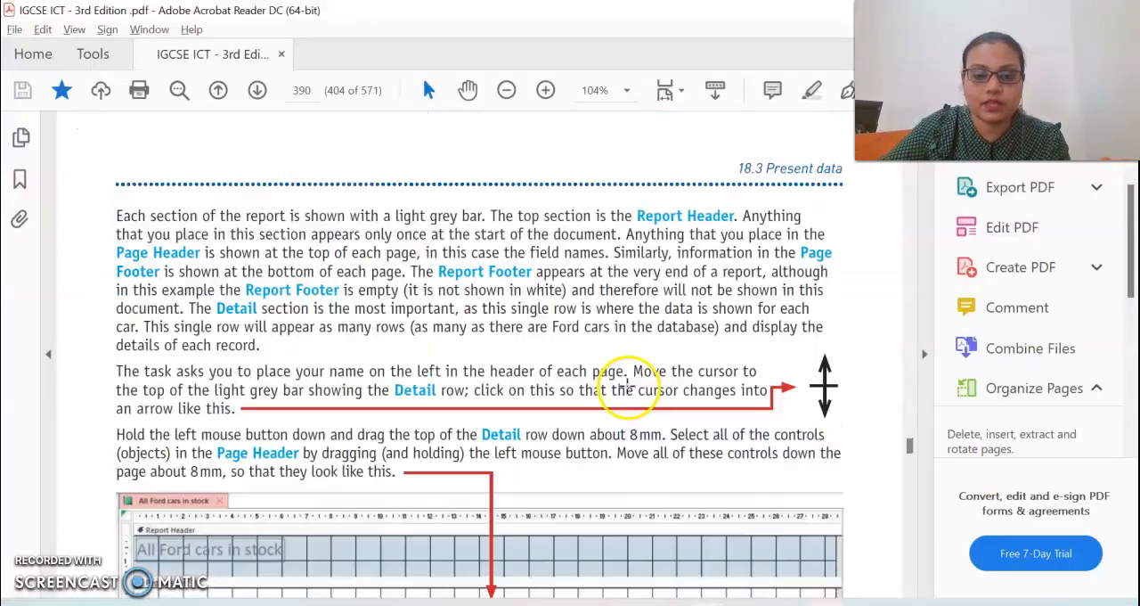
scroll(630, 385, down, 12)
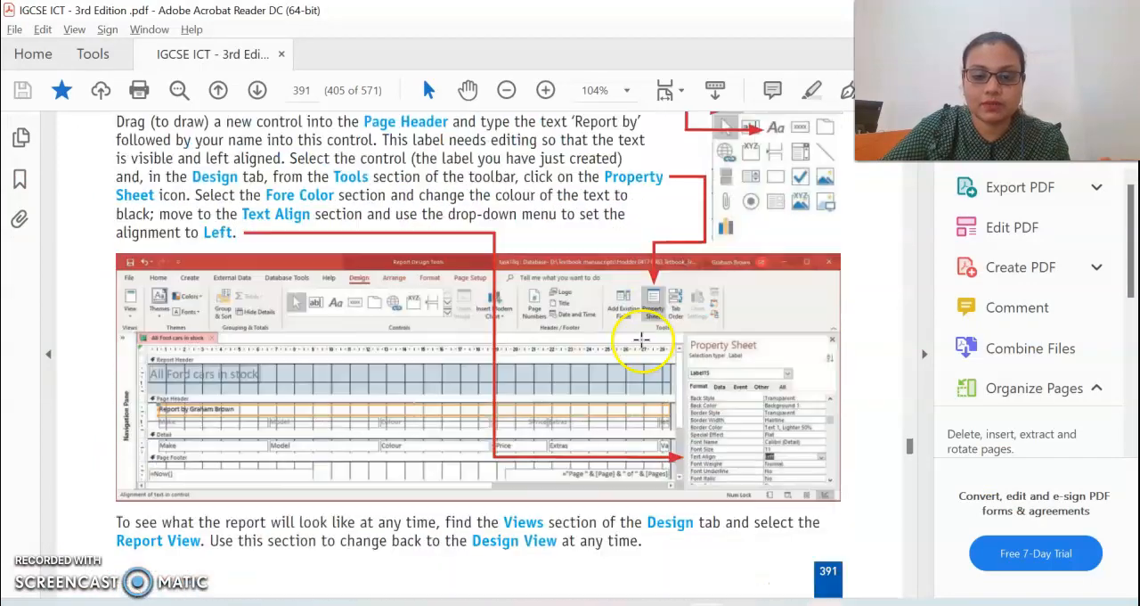
scroll(651, 326, down, 10)
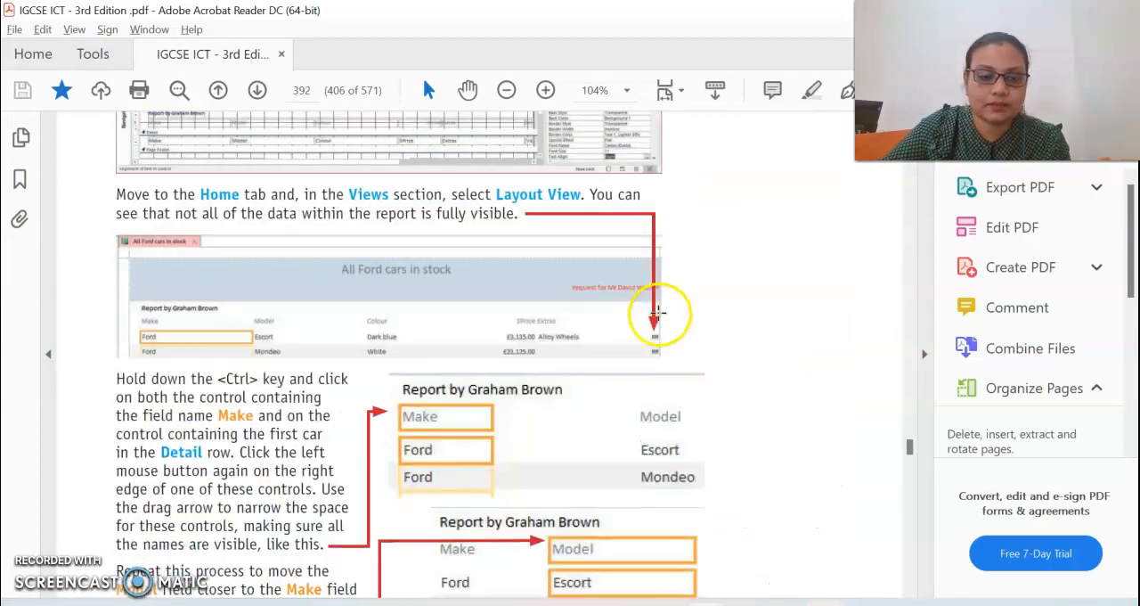
scroll(657, 318, down, 5)
scroll(656, 319, down, 3)
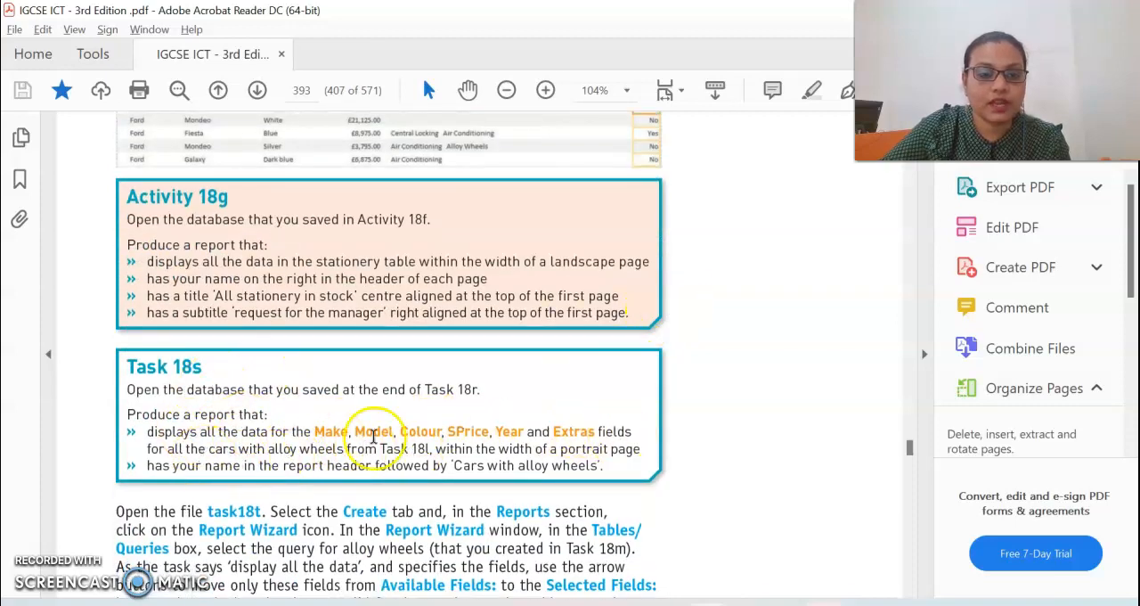
drag(186, 450, 342, 456)
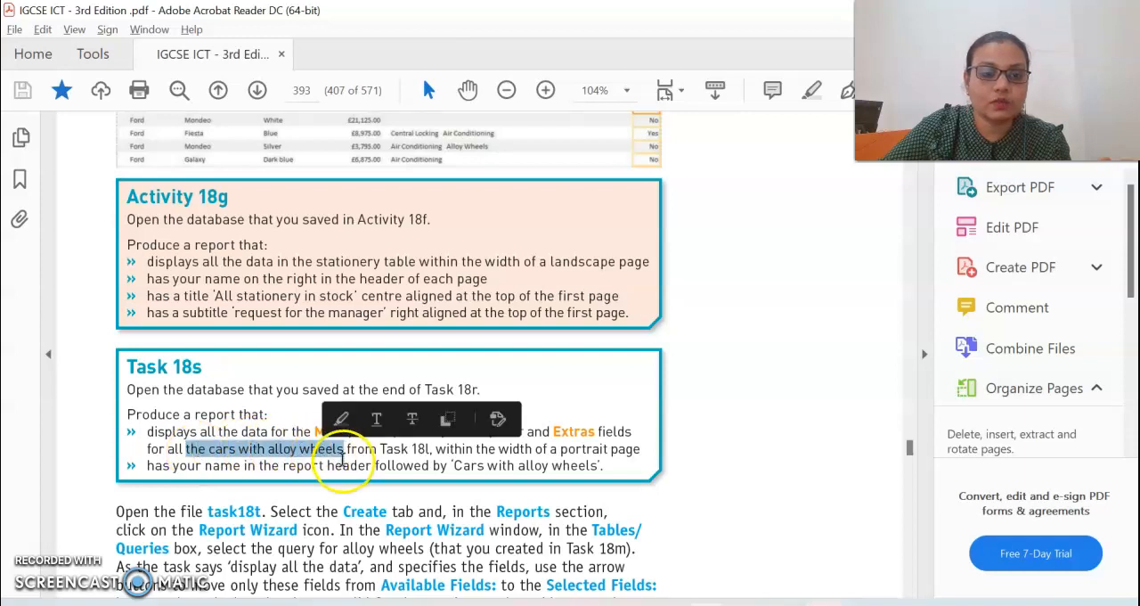
mouse_move(440, 448)
mouse_down()
mouse_move(416, 456)
mouse_move(579, 461)
mouse_up()
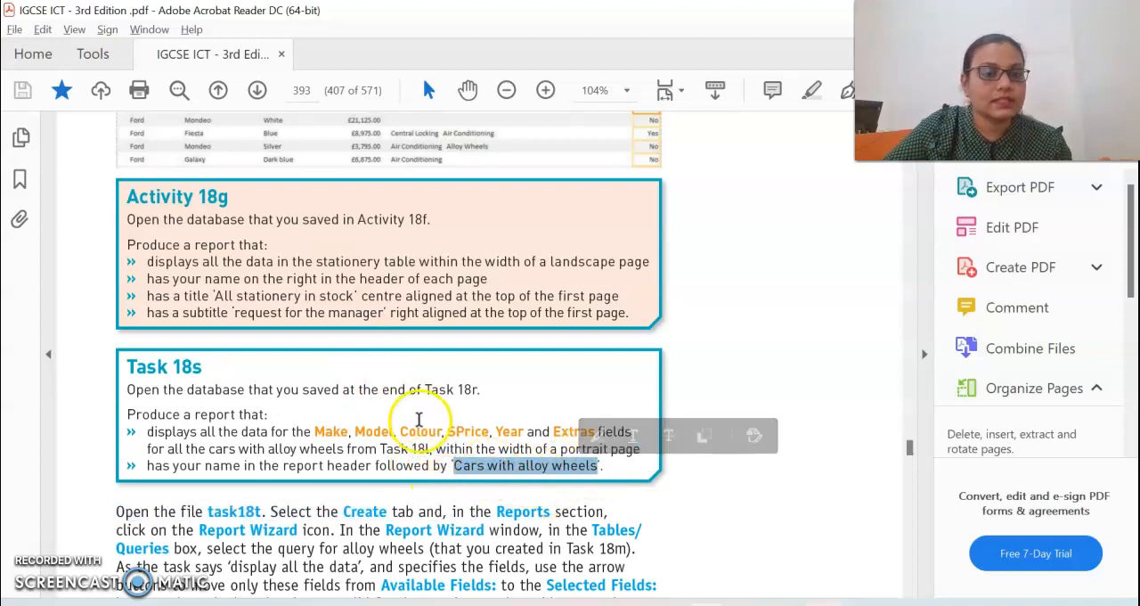
click(410, 459)
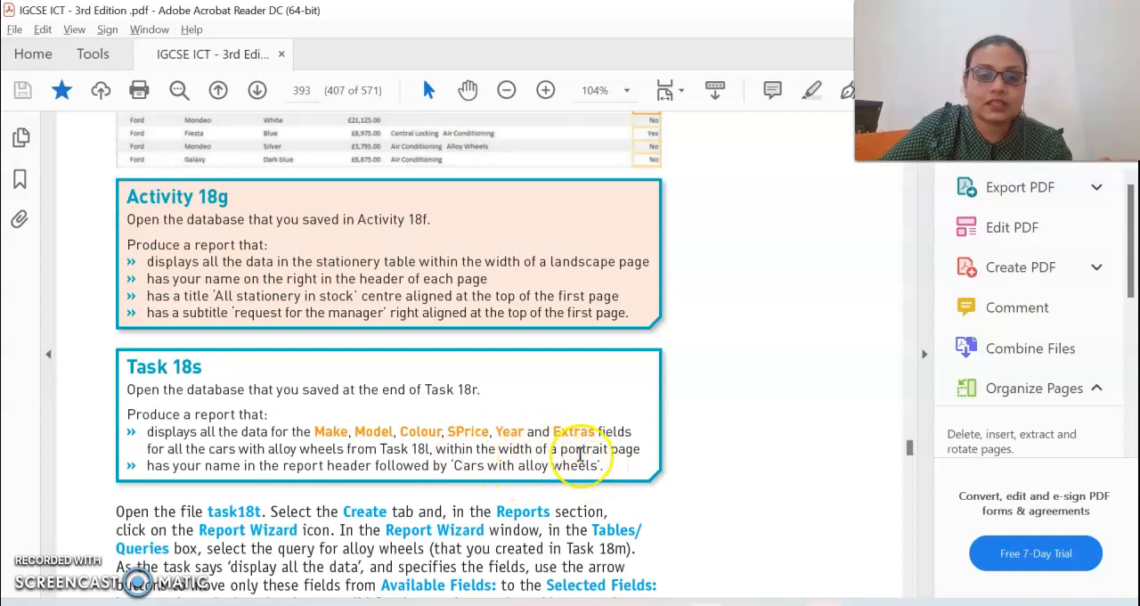
drag(560, 449, 626, 465)
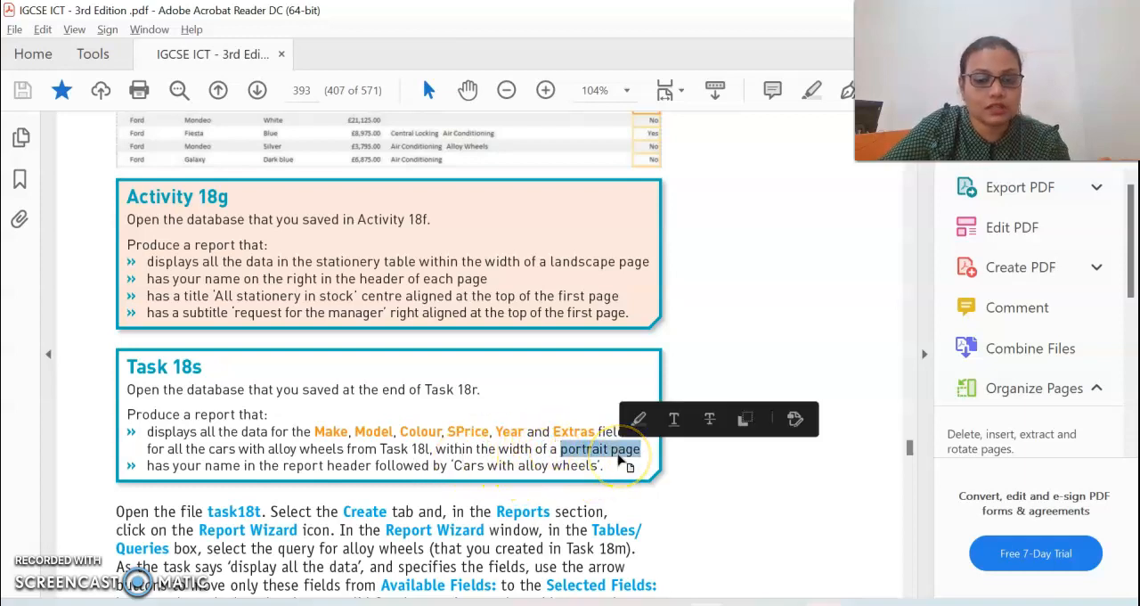
key(alt+Tab)
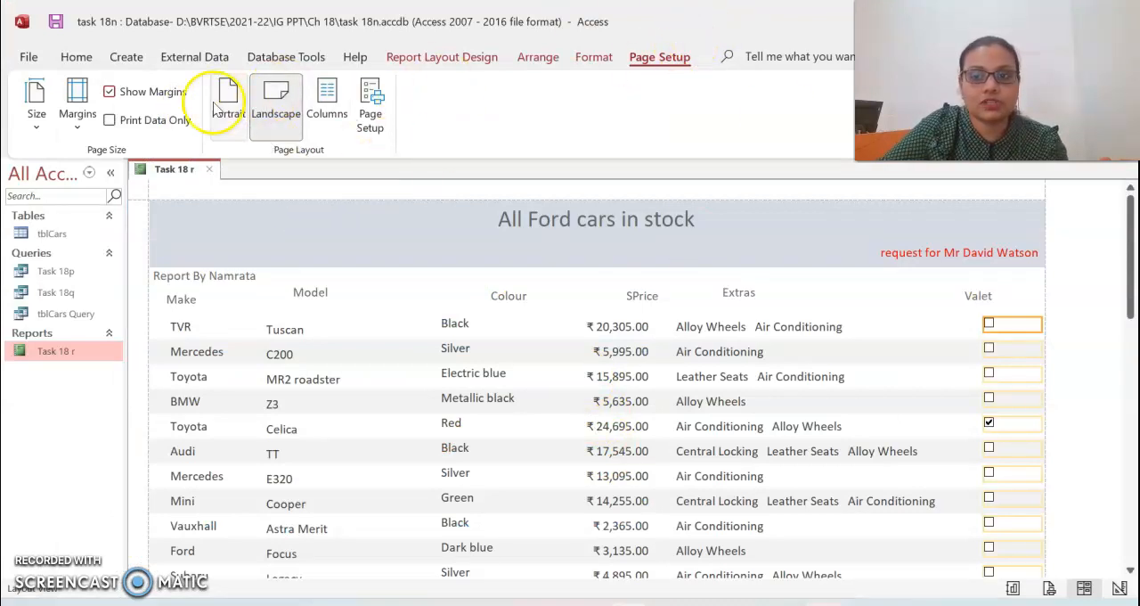
key(alt+Tab)
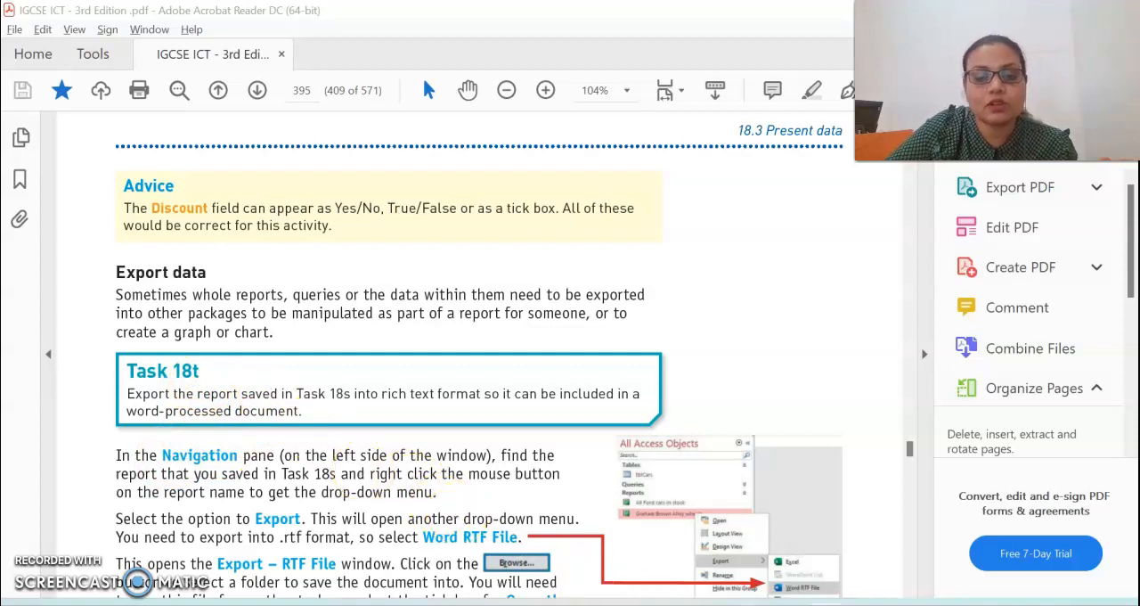
mouse_move(746, 604)
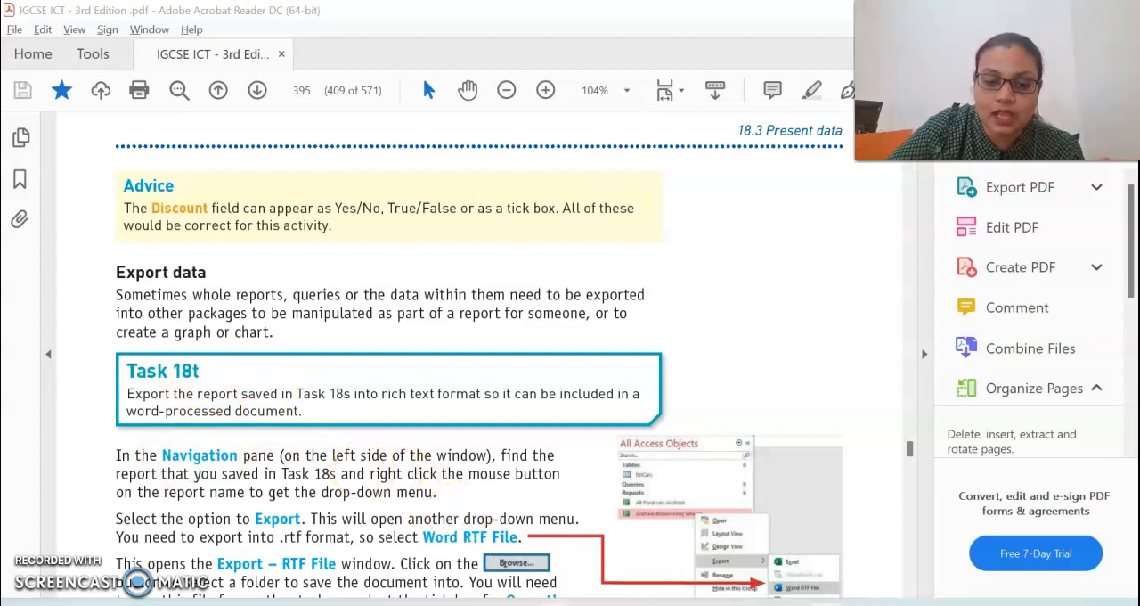
click(628, 603)
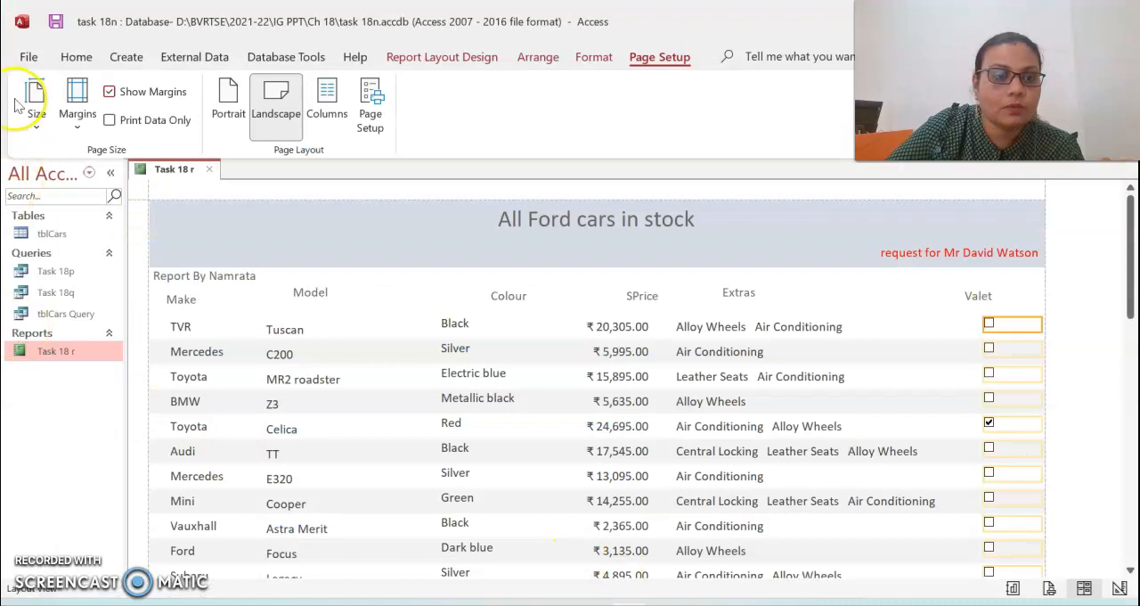
click(32, 57)
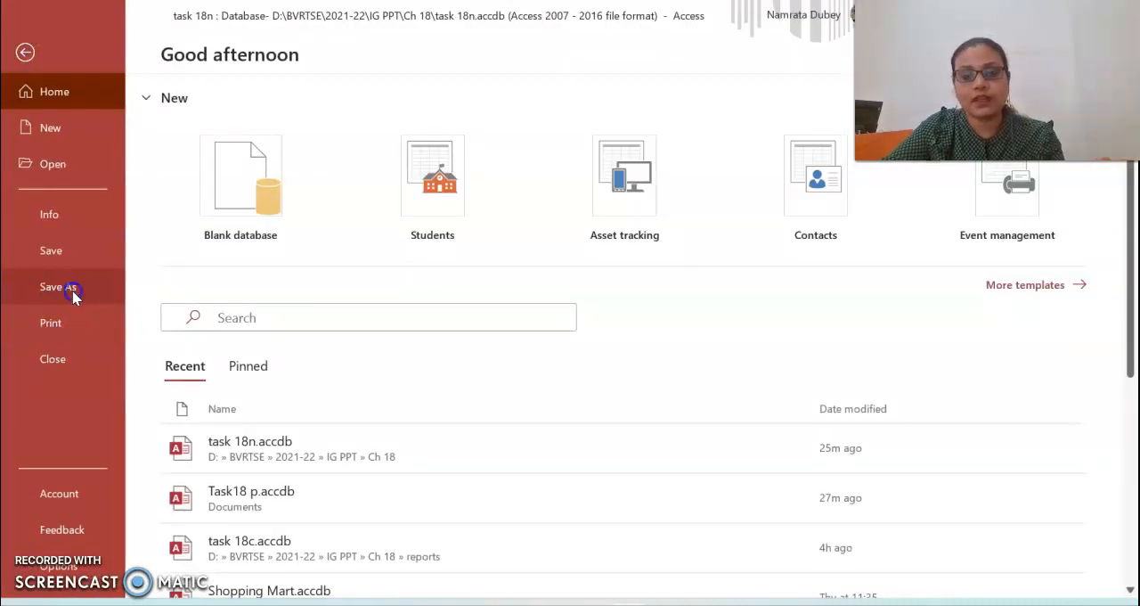
click(76, 289)
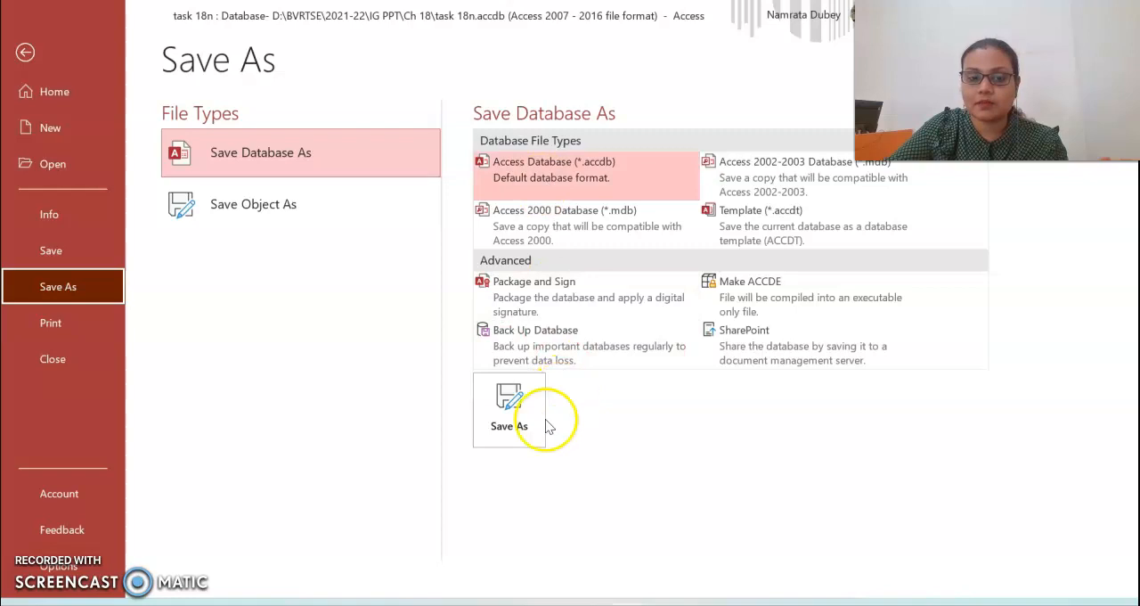
click(25, 51)
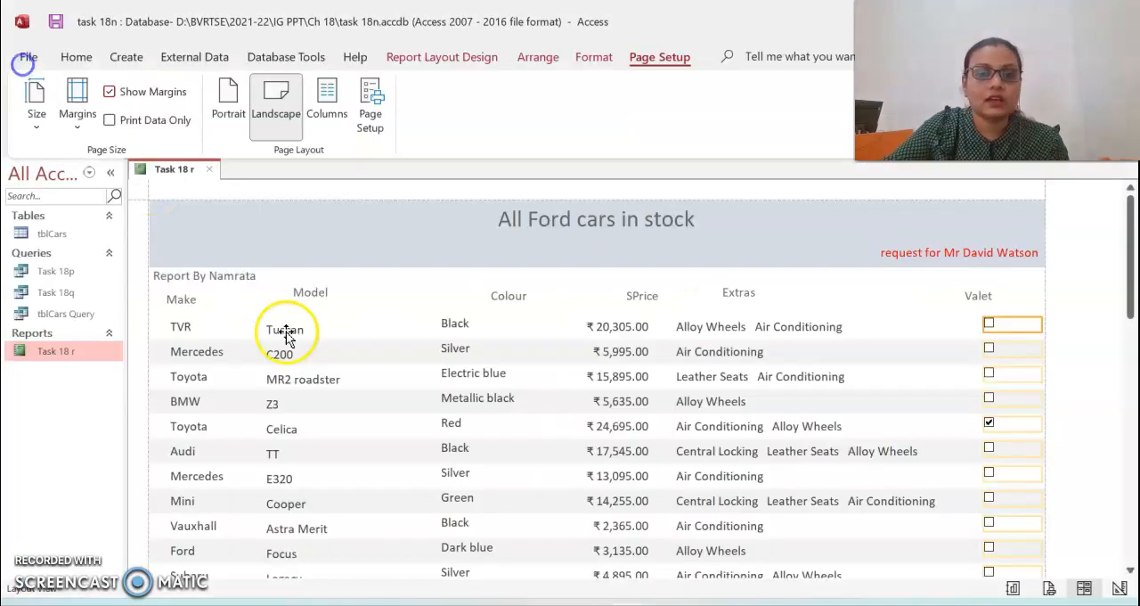
- Switch to the PDF textbook and examine which export format Task 18t requires
key(alt+Tab)
key(alt+Tab)
key(Tab)
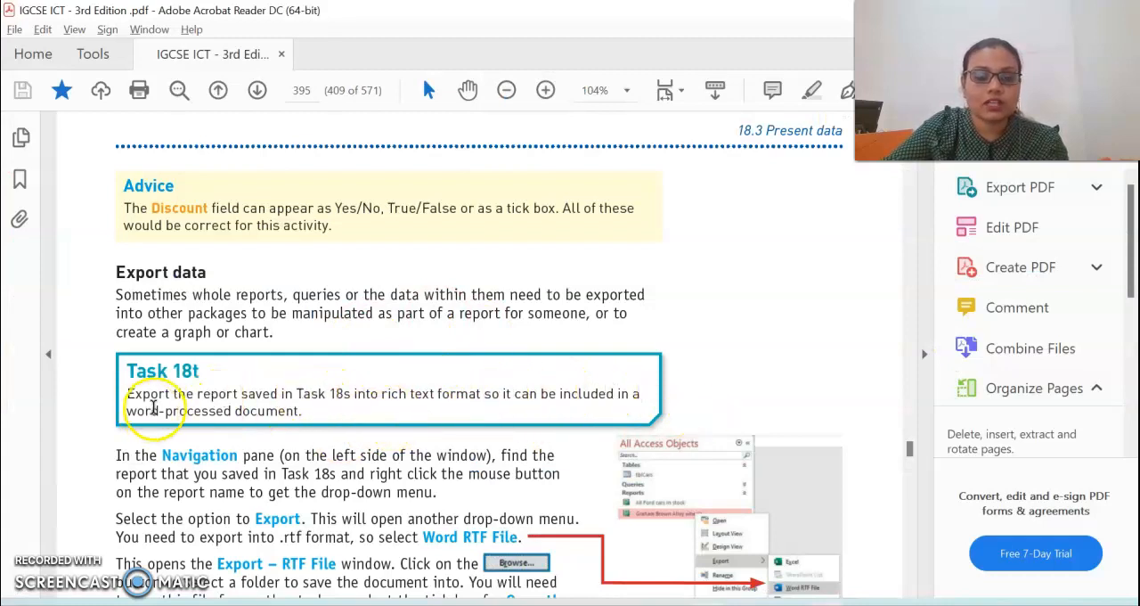
drag(381, 397, 477, 406)
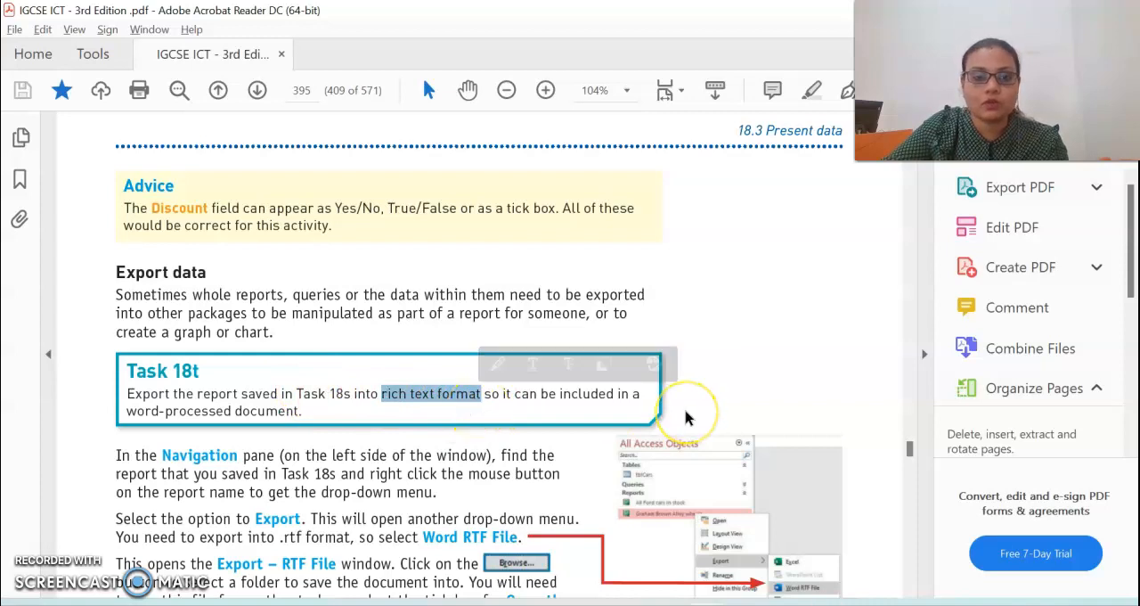
- Switch to Access and export the Task 18 r report as a Word RTF file named Task 18 r.rtf in the Documents folder
key(super+Tab)
key(alt+Tab)
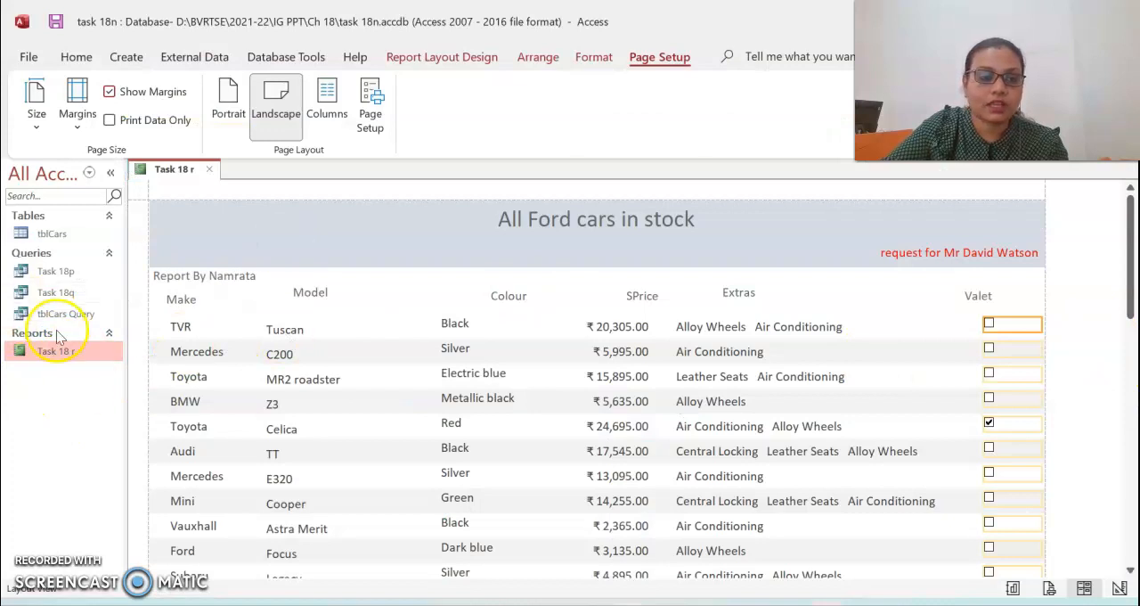
right_click(67, 354)
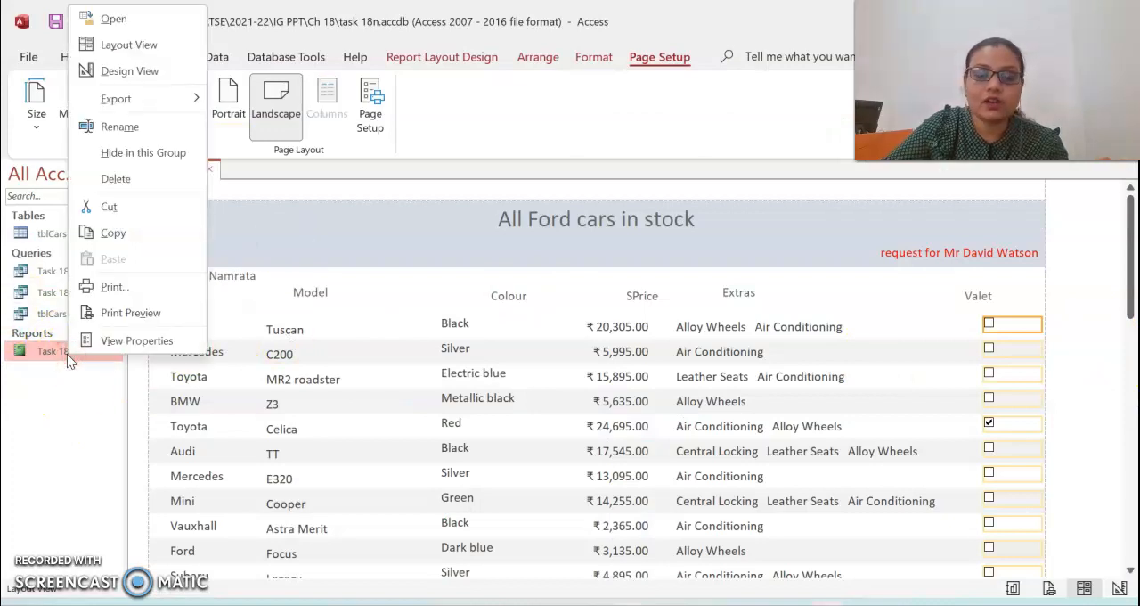
click(163, 105)
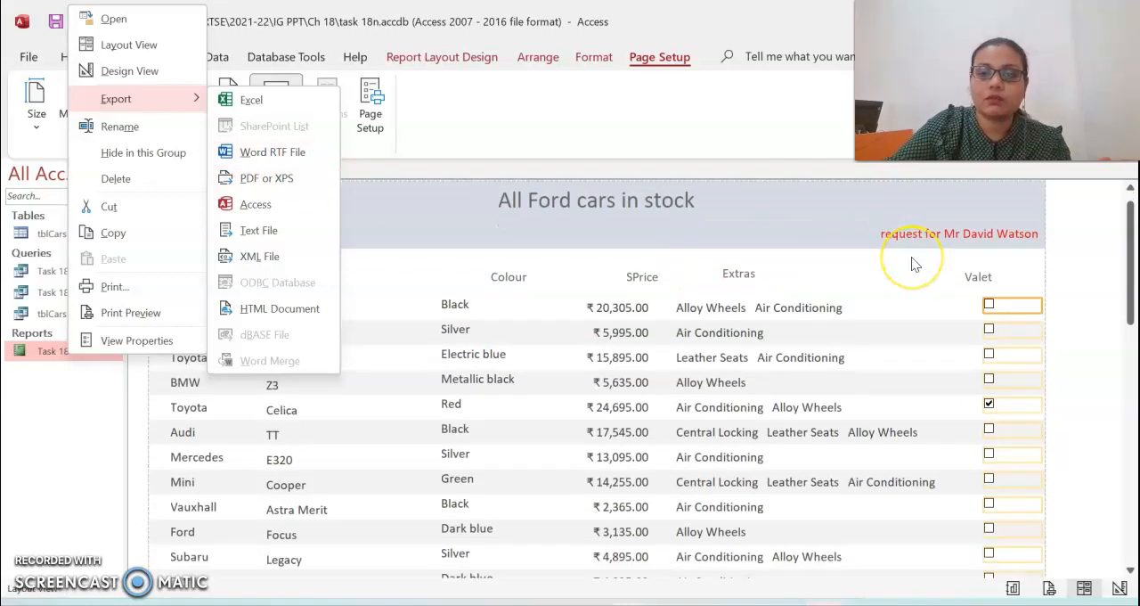
click(256, 152)
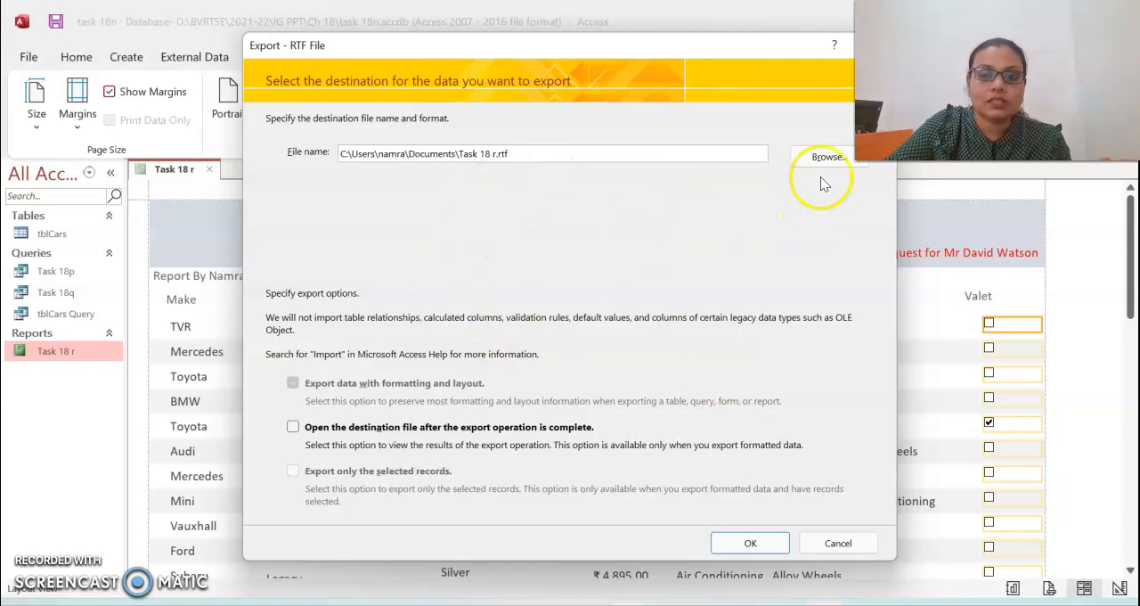
click(734, 539)
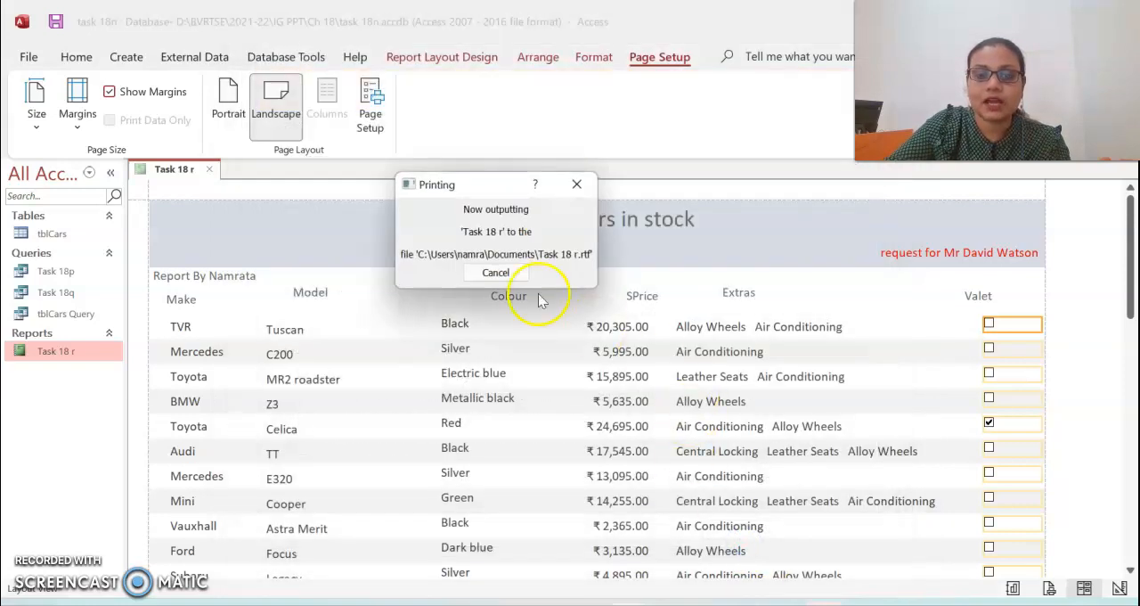